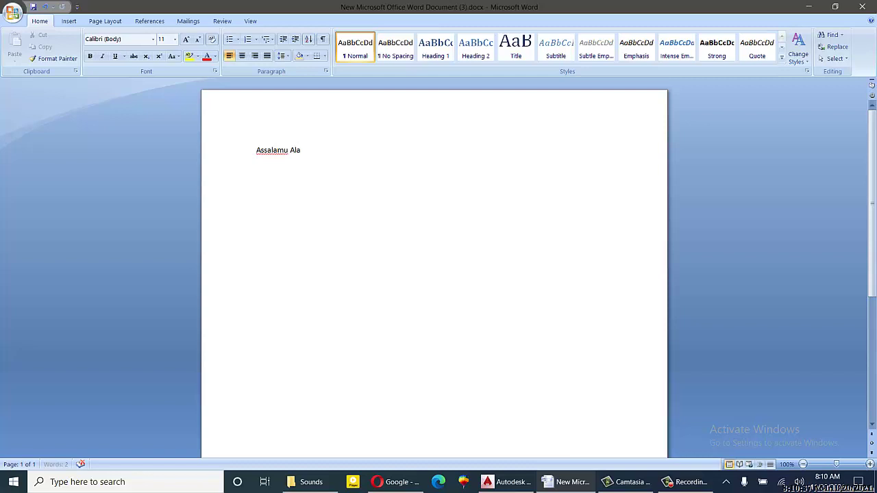
Complete the greeting line as "Assalamu Alaikum and Hi Everyone!" and start a new paragraph.
{"action": "type", "text": "and Hi Every"}
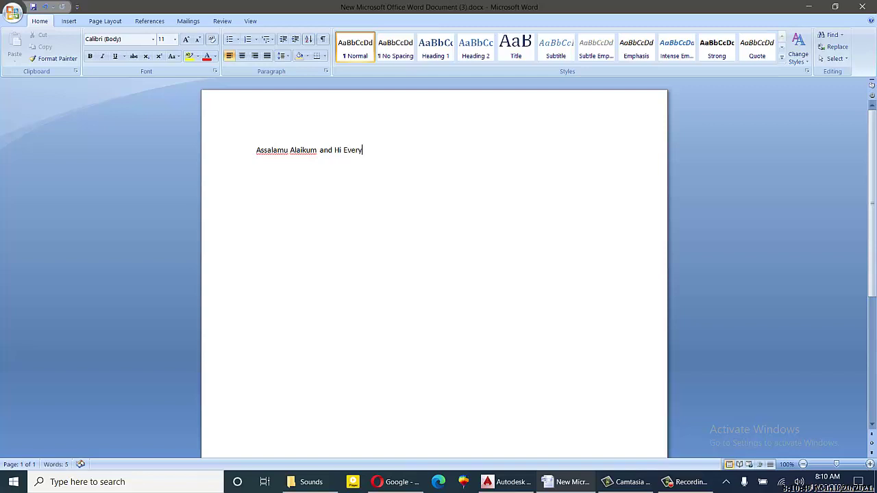
{"action": "type", "text": "one!"}
{"action": "key", "text": "Return"}
Begin the second paragraph with "Today I'm gona teach you that how do we use Quick select tool for".
{"action": "type", "text": "TO"}
{"action": "key", "text": "BackSpace"}
{"action": "key", "text": "BackSpace"}
{"action": "type", "text": "oday"}
{"action": "type", "text": " I"}
{"action": "type", "text": "'m "}
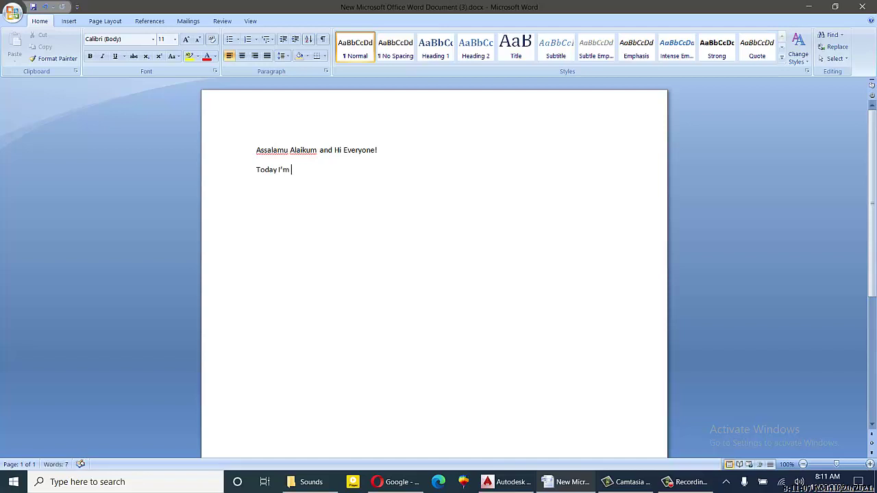
{"action": "type", "text": "gona teach yo"}
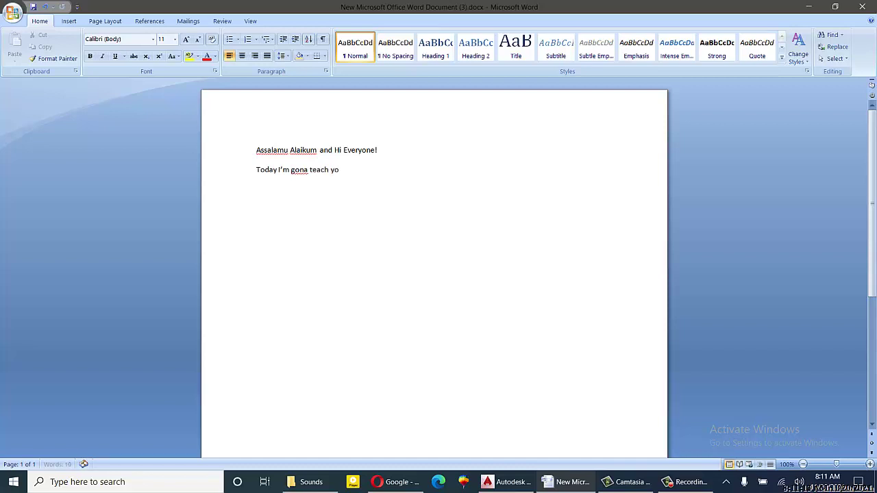
{"action": "type", "text": "u that how do we use Qui"}
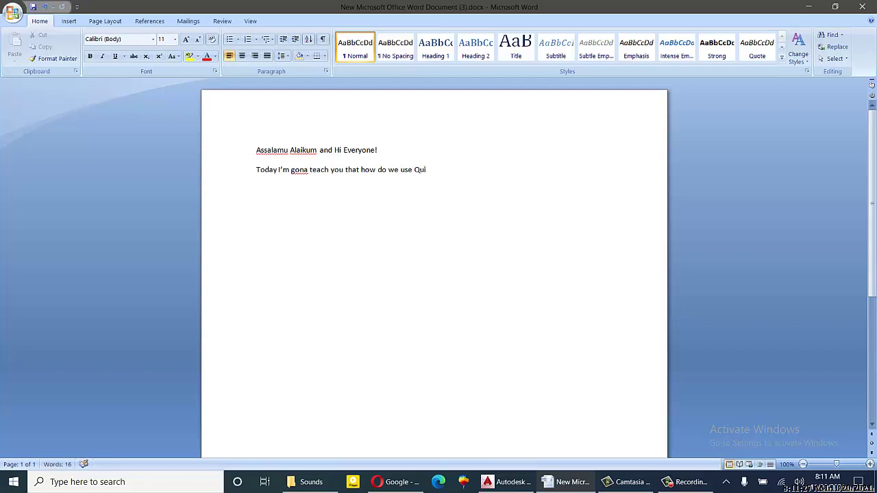
{"action": "type", "text": "ck selecy"}
{"action": "key", "text": "BackSpace"}
{"action": "type", "text": "t t"}
{"action": "type", "text": "oo"}
{"action": "type", "text": "l for sw"}
Continue the second paragraph with "selecting different type of lines,".
{"action": "type", "text": "itcti"}
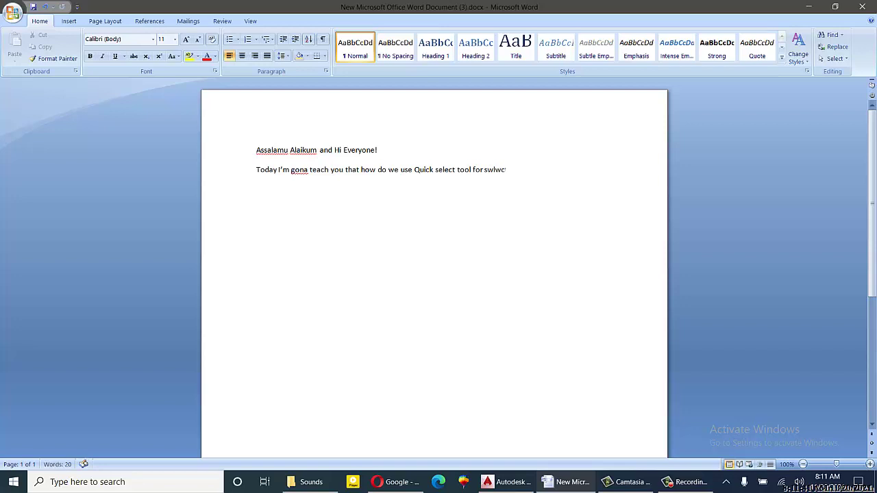
{"action": "type", "text": "ng"}
{"action": "key", "text": "BackSpace"}
{"action": "key", "text": "BackSpace"}
{"action": "key", "text": "BackSpace"}
{"action": "key", "text": "BackSpace"}
{"action": "key", "text": "BackSpace"}
{"action": "key", "text": "BackSpace"}
{"action": "key", "text": "BackSpace"}
{"action": "key", "text": "BackSpace"}
{"action": "key", "text": "BackSpace"}
{"action": "type", "text": "electing different type"}
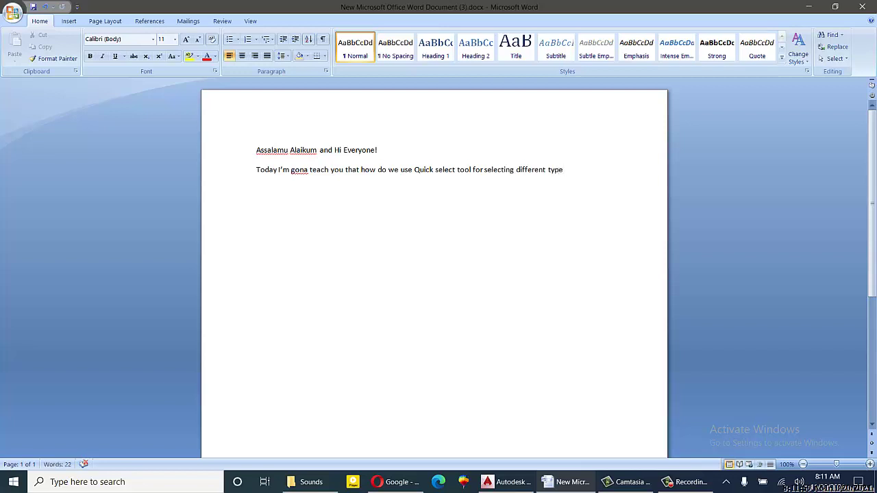
{"action": "type", "text": " of "}
{"action": "type", "text": "line"}
{"action": "type", "text": "s"}
{"action": "type", "text": "."}
End the second paragraph with "means the lines of different properties and colours.".
{"action": "type", "text": "means"}
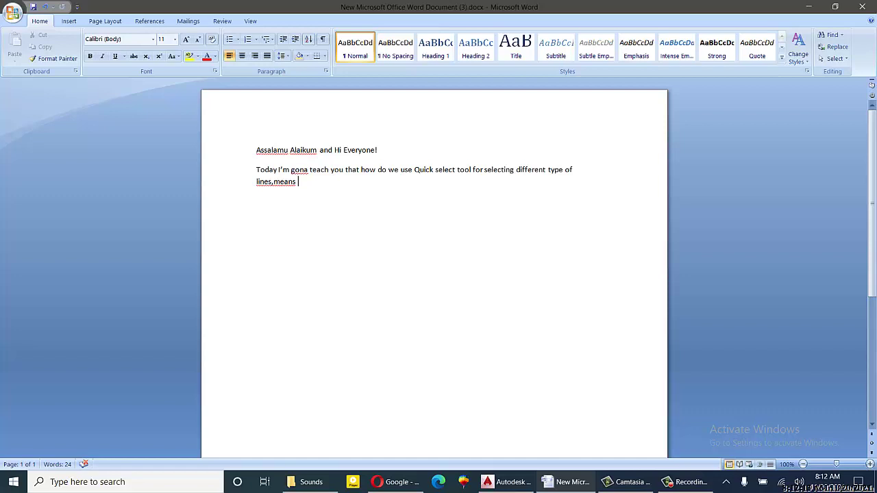
{"action": "type", "text": " thw"}
{"action": "key", "text": "BackSpace"}
{"action": "key", "text": "BackSpace"}
{"action": "type", "text": "e lines of different pr"}
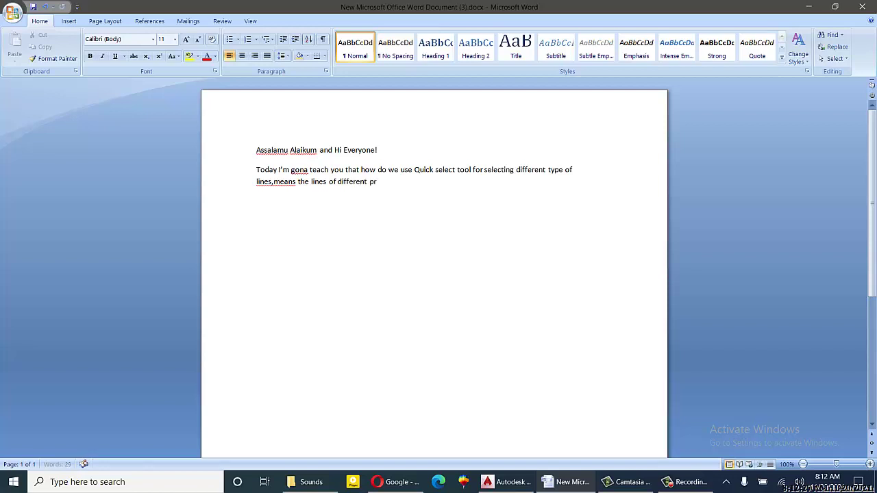
{"action": "type", "text": "operties and colours"}
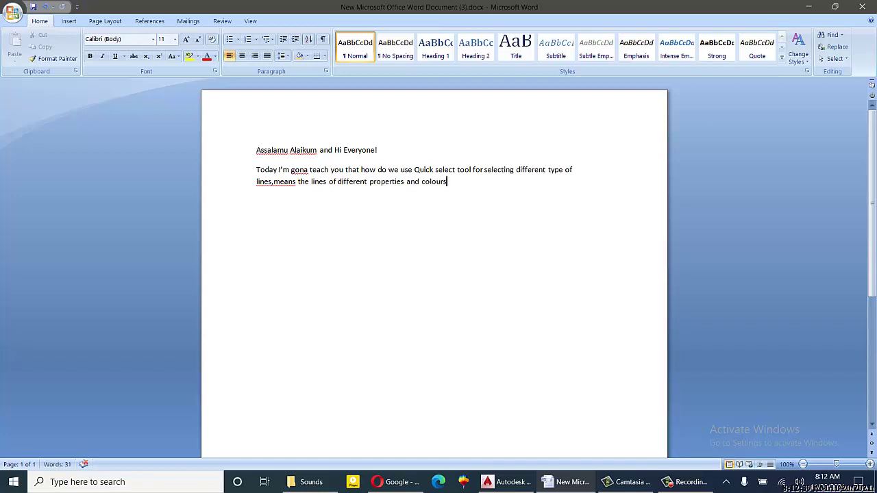
{"action": "type", "text": "."}
Start a third paragraph with "Actualy this tool is use for designing purposes in Autocad".
{"action": "key", "text": "Return"}
{"action": "type", "text": "Actualy this toll"}
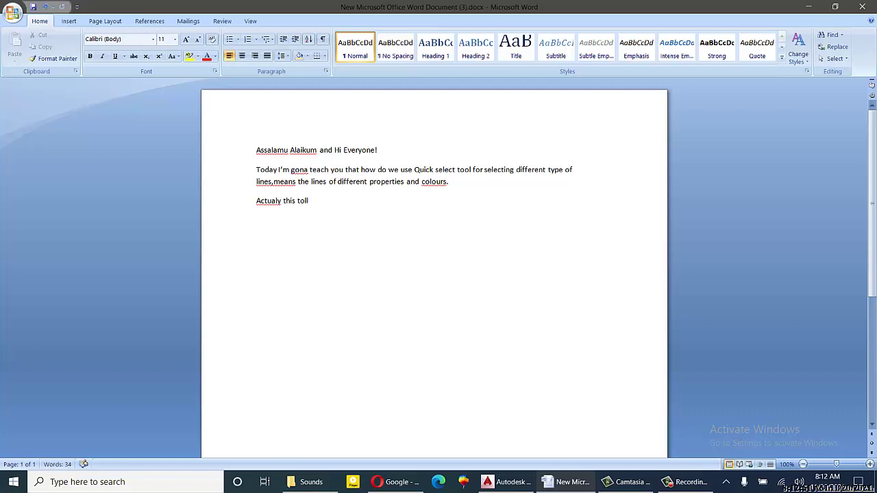
{"action": "key", "text": "BackSpace"}
{"action": "key", "text": "BackSpace"}
{"action": "type", "text": "ol is use for designing"}
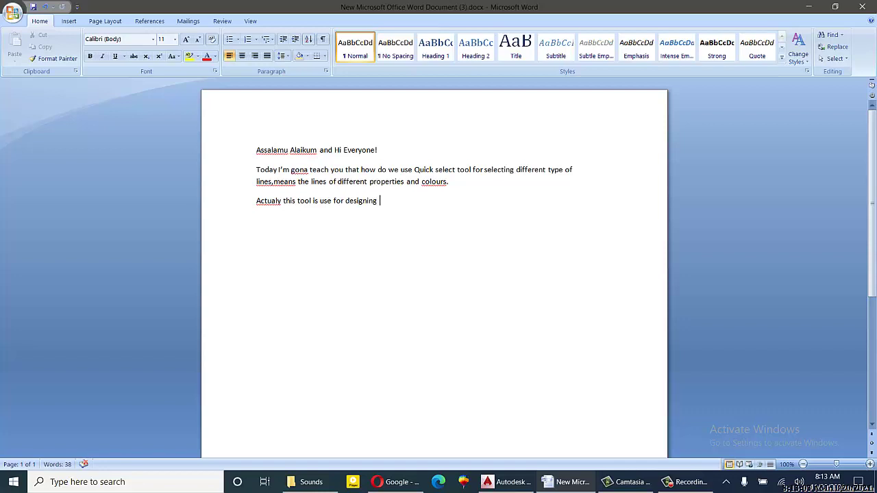
{"action": "type", "text": " purposes in Au"}
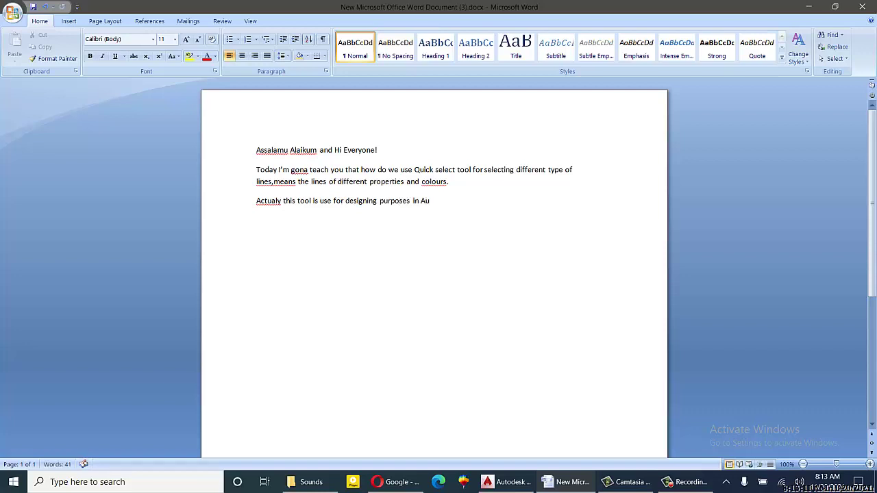
{"action": "type", "text": "tocad"}
{"action": "type", "text": ","}
{"action": "key", "text": "BackSpace"}
Continue the third paragraph with ". So, If you are new please subscribe to my channel to get the notifications of my ne videos".
{"action": "type", "text": ". So"}
{"action": "key", "text": "BackSpace"}
{"action": "type", "text": ", "}
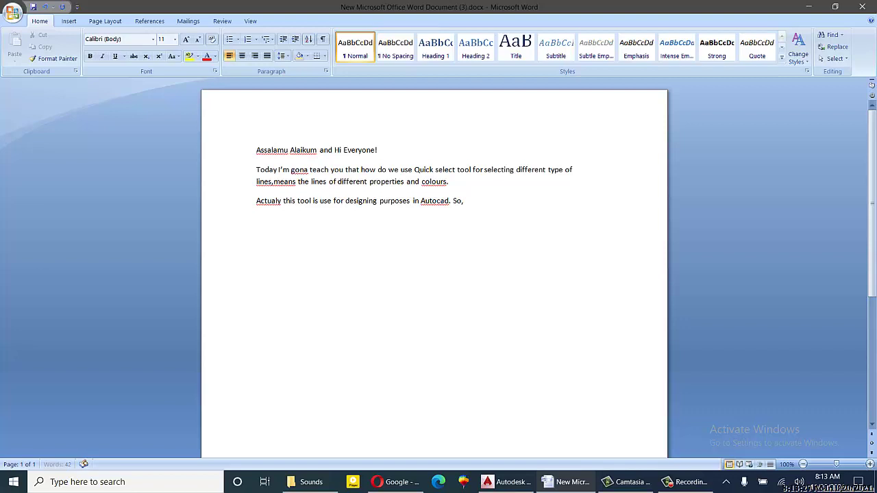
{"action": "type", "text": "If you are new please "}
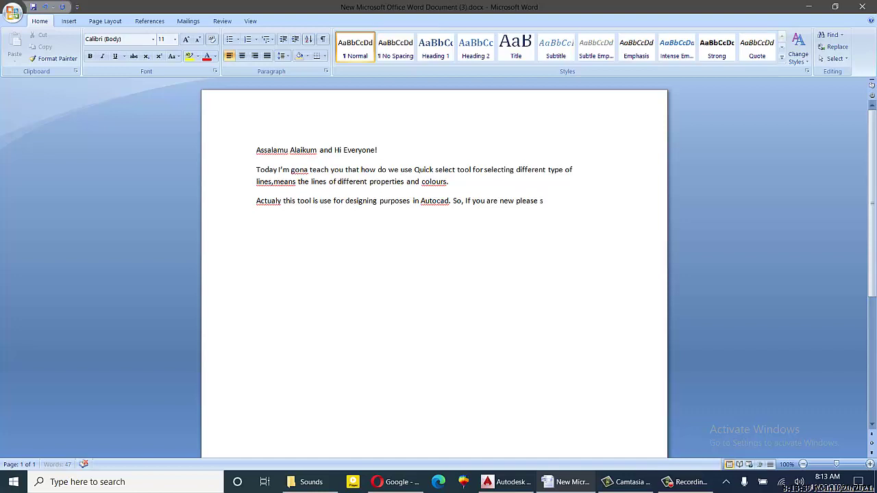
{"action": "type", "text": "subscribe to my channel"}
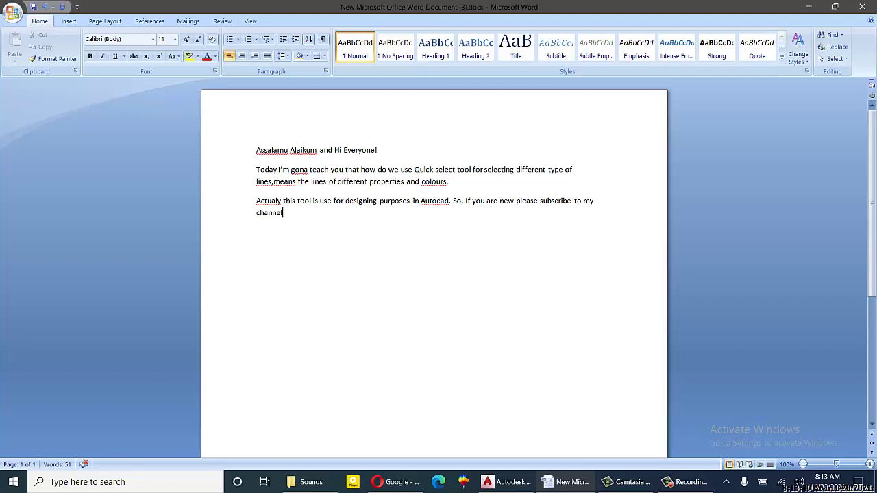
{"action": "type", "text": " to get the notifi"}
{"action": "type", "text": "catio"}
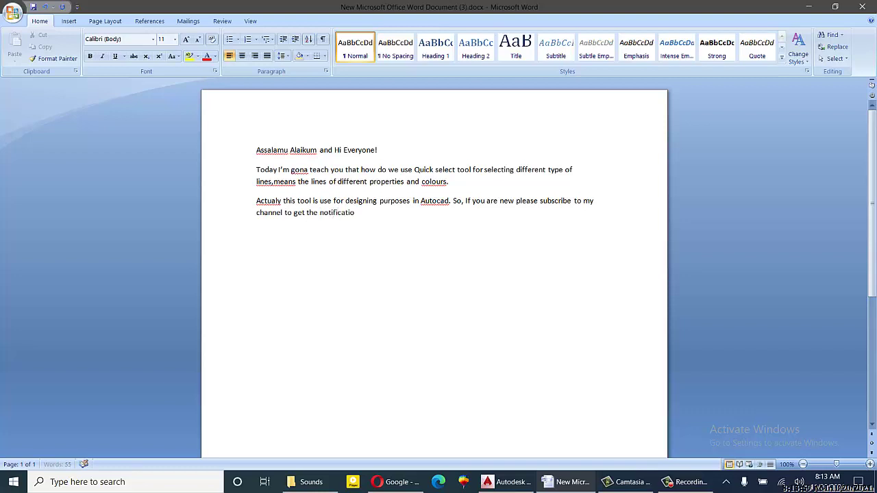
{"action": "type", "text": "ns of my ne videos"}
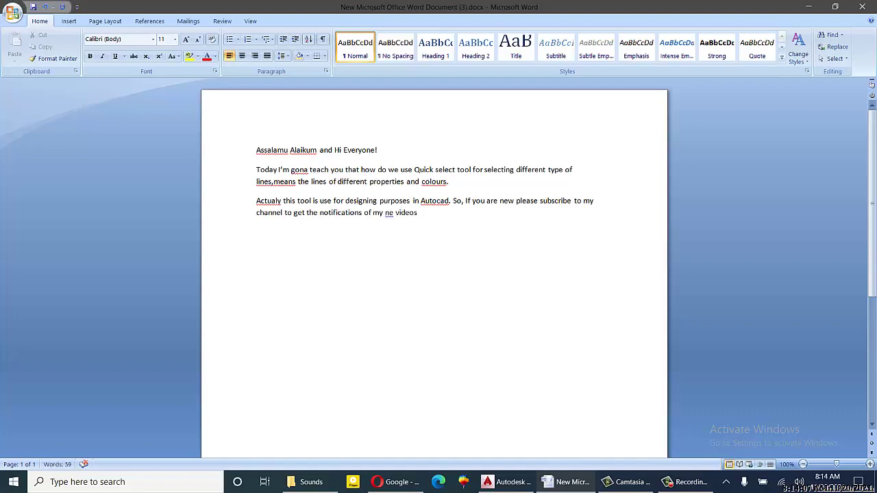
Finish the third paragraph with "to learn Autocad frome Shaheen Tech.".
{"action": "type", "text": " to learn Autocad "}
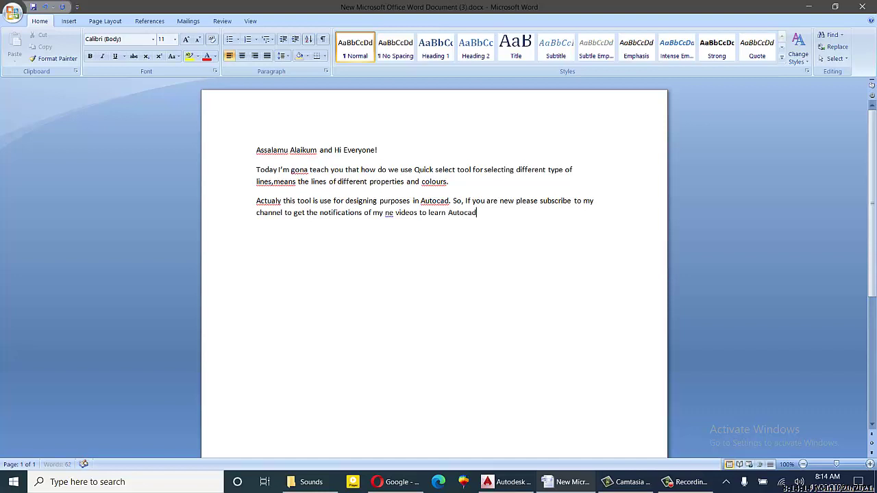
{"action": "type", "text": "frome Sha"}
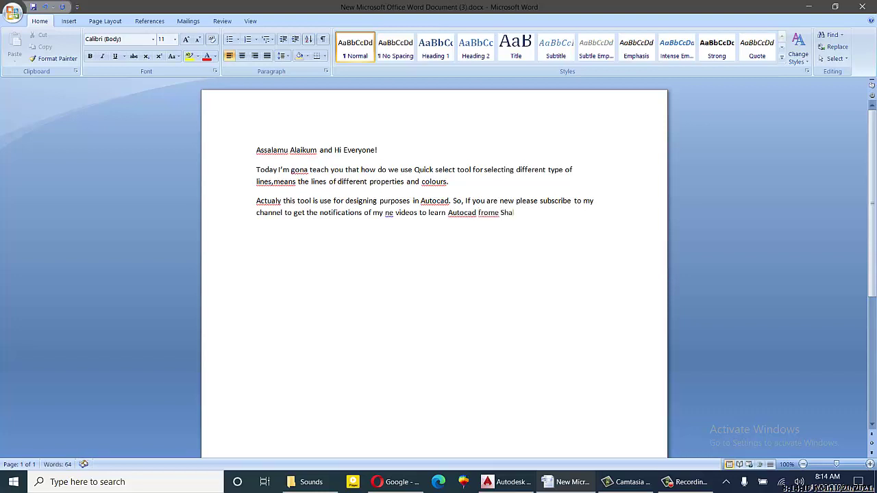
{"action": "type", "text": "heen t"}
{"action": "key", "text": "BackSpace"}
{"action": "type", "text": "Tech."}
Add a new paragraph reading "Before we spoil our time lets start".
{"action": "key", "text": "Return"}
{"action": "type", "text": "Before we"}
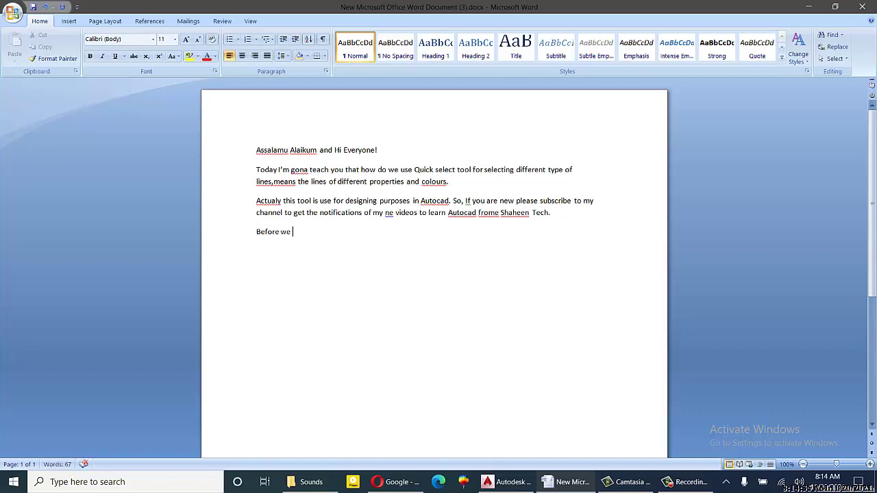
{"action": "type", "text": " spoil our time lets start=="}
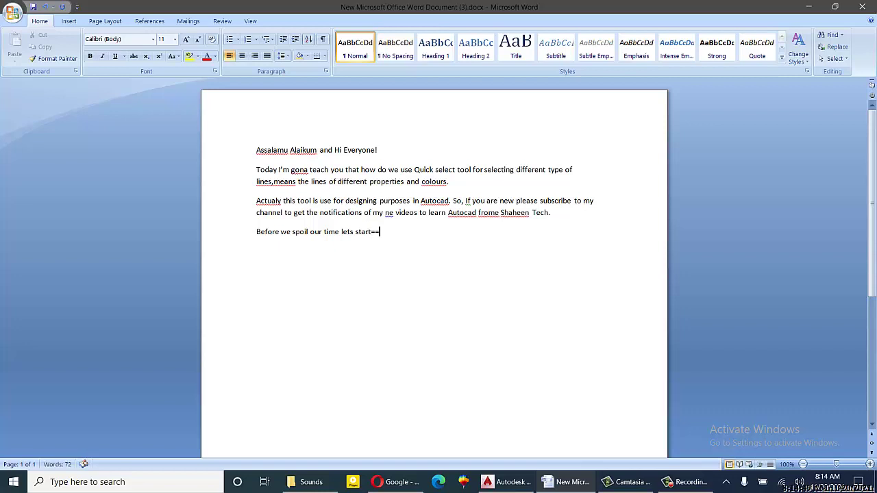
{"action": "key", "text": "BackSpace"}
{"action": "key", "text": "BackSpace"}
{"action": "key", "text": "BackSpace"}
{"action": "type", "text": "rt"}
Start another paragraph with "I'm creating lines in different colours in autocad".
{"action": "key", "text": "Return"}
{"action": "type", "text": "I"}
{"action": "type", "text": "'m"}
{"action": "type", "text": " creat"}
{"action": "type", "text": "ing"}
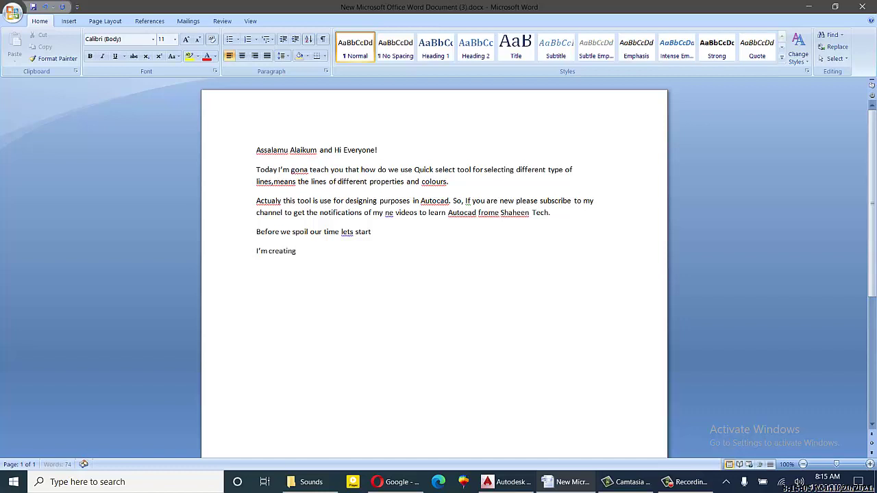
{"action": "type", "text": " lines in different colourse"}
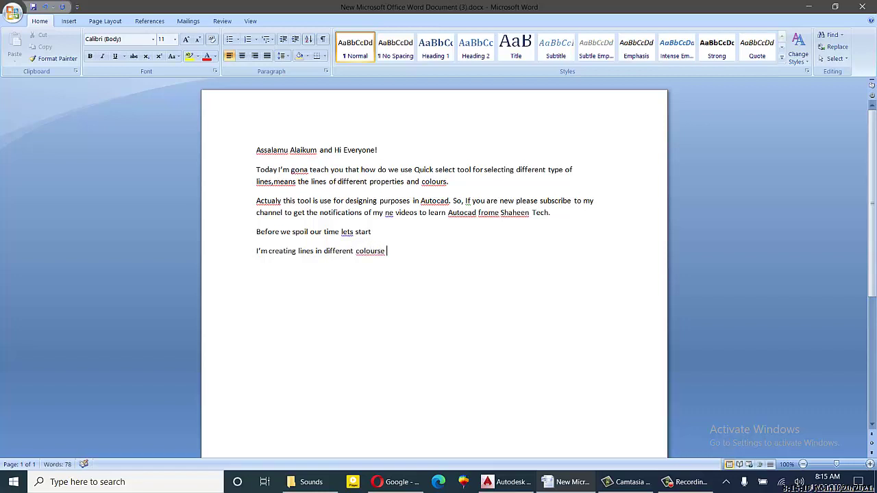
{"action": "key", "text": "BackSpace"}
{"action": "type", "text": "in autocad window"}
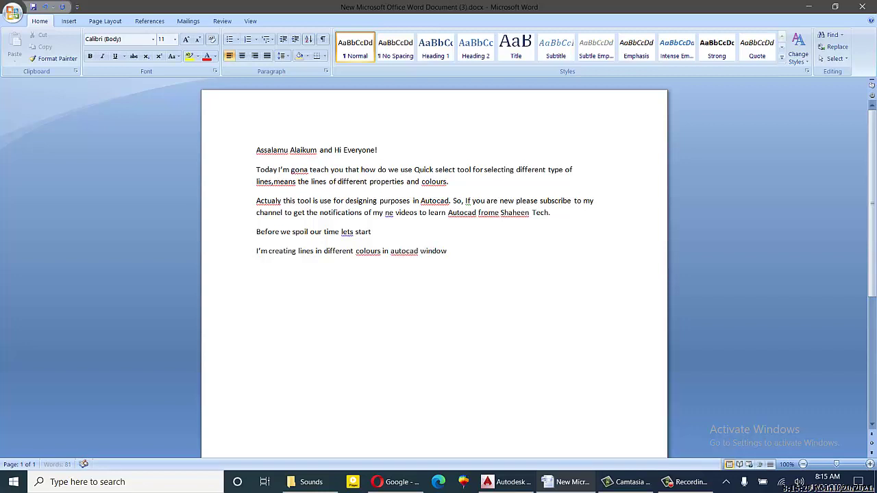
{"action": "key", "text": "BackSpace"}
{"action": "key", "text": "BackSpace"}
{"action": "key", "text": "BackSpace"}
{"action": "key", "text": "BackSpace"}
{"action": "key", "text": "BackSpace"}
{"action": "key", "text": "BackSpace"}
Finish the last paragraph with "sheet and making copy of these lines on the top of one another".
{"action": "type", "text": "sheet and making copy"}
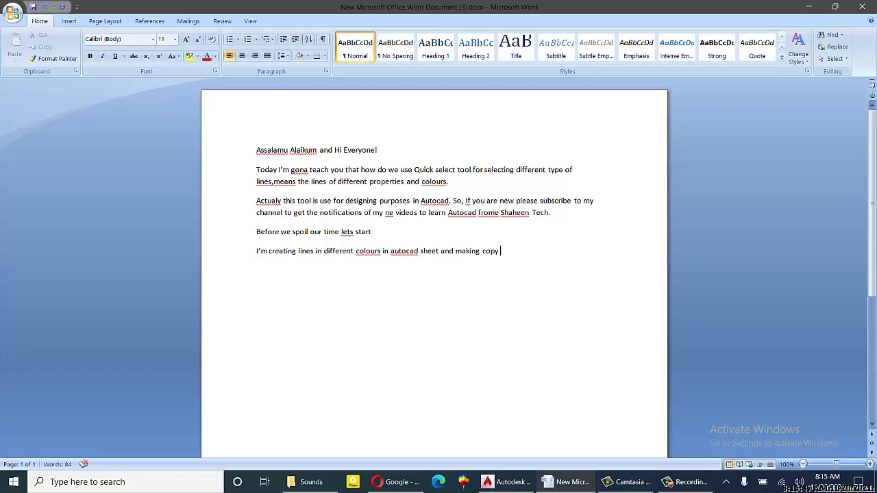
{"action": "type", "text": " of the"}
{"action": "type", "text": "se"}
{"action": "type", "text": " li"}
{"action": "type", "text": "nes"}
{"action": "type", "text": " on th"}
{"action": "type", "text": "e "}
{"action": "type", "text": "you"}
{"action": "key", "text": "BackSpace"}
{"action": "key", "text": "BackSpace"}
{"action": "key", "text": "BackSpace"}
{"action": "type", "text": "top"}
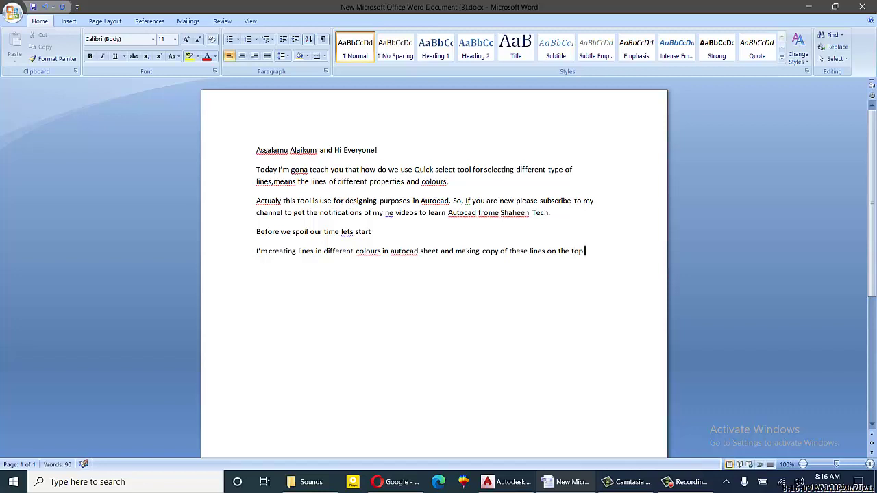
{"action": "type", "text": " o"}
{"action": "type", "text": "f one anoth"}
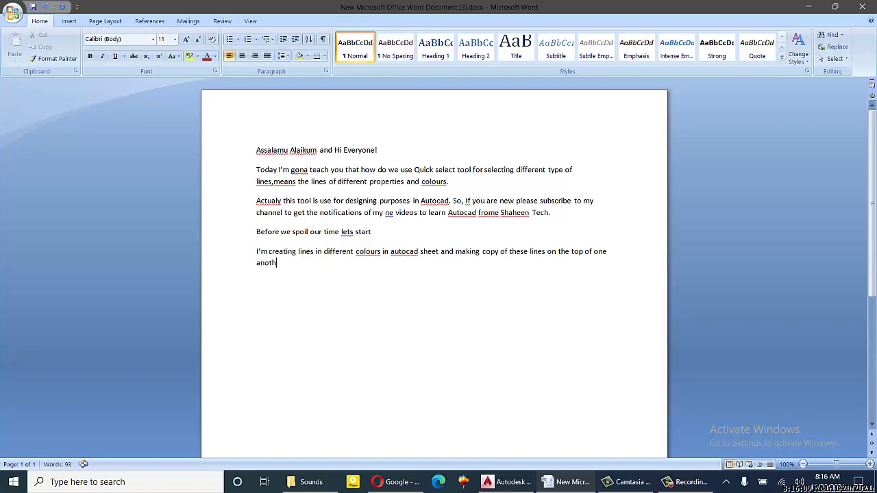
{"action": "type", "text": "er"}
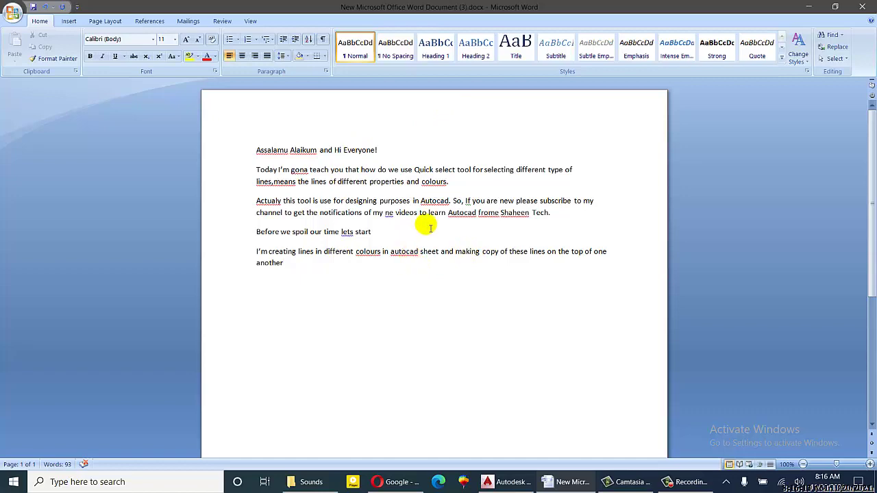
Switch to the AutoCAD drawing and draw a single line rising to the right across the middle of the drawing area.
{"action": "left_click", "coordinate": [550, 482]}
{"action": "left_click", "coordinate": [512, 482]}
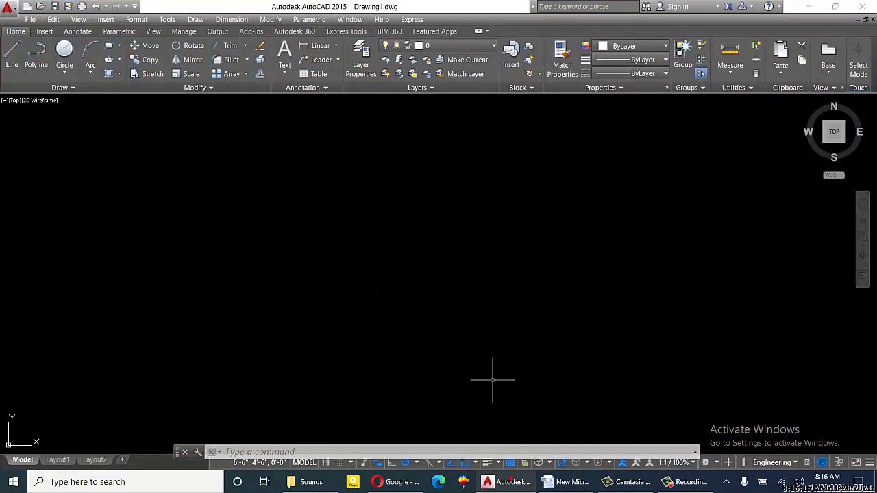
{"action": "left_click", "coordinate": [12, 55]}
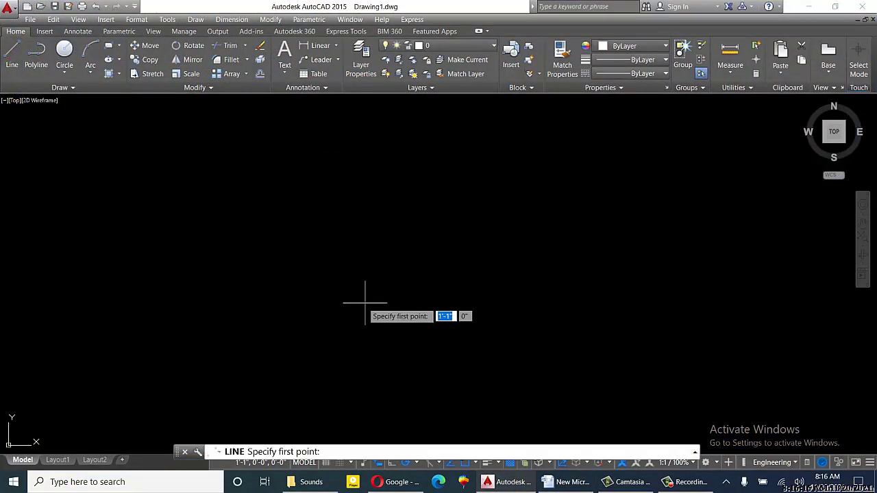
{"action": "left_click", "coordinate": [286, 270]}
{"action": "left_click", "coordinate": [496, 197]}
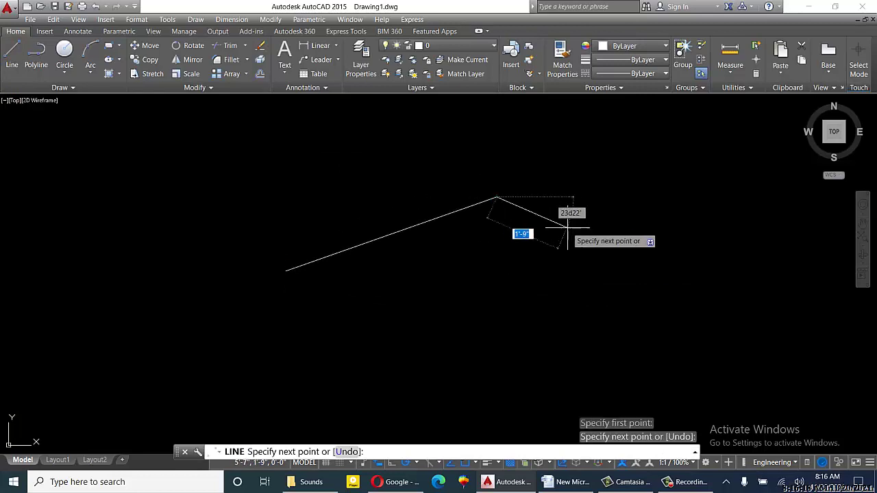
{"action": "key", "text": "Return"}
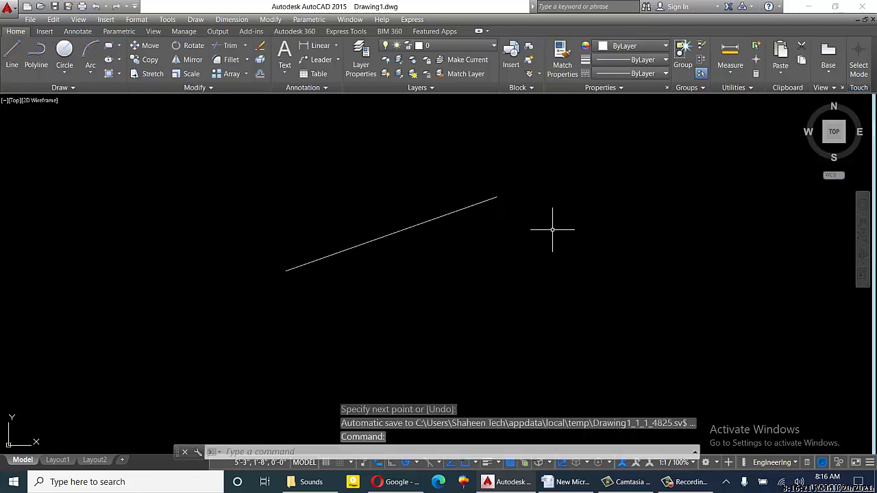
Draw two more sloped lines, one about 4'-8" long below the first and one about 4'-5" long above it.
{"action": "key", "text": "Return"}
{"action": "left_click", "coordinate": [547, 224]}
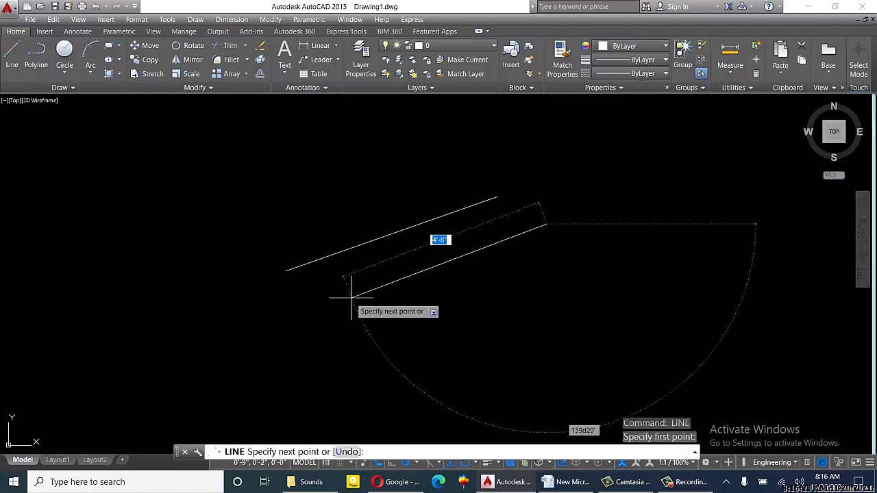
{"action": "left_click", "coordinate": [347, 297]}
{"action": "key", "text": "Return"}
{"action": "key", "text": "Return"}
{"action": "left_click", "coordinate": [426, 170]}
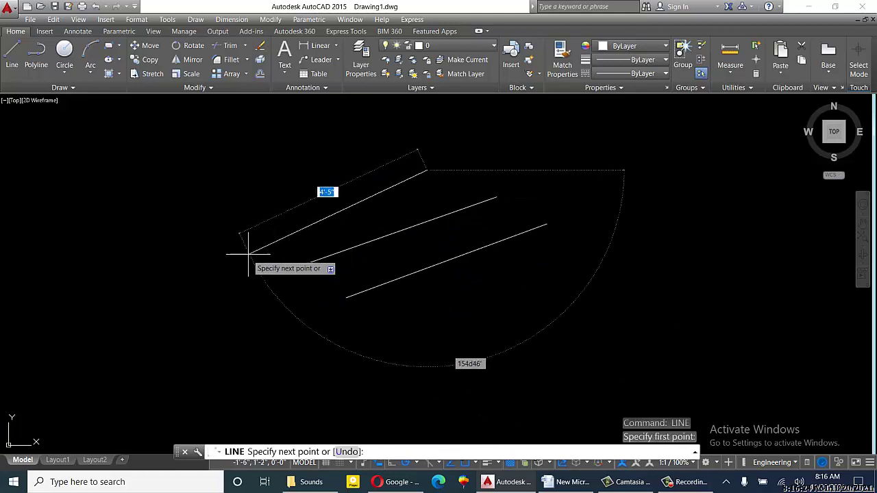
{"action": "left_click", "coordinate": [245, 255]}
{"action": "key", "text": "Return"}
Select the middle sloped line and change its colour to Red.
{"action": "left_click", "coordinate": [531, 183]}
{"action": "left_click", "coordinate": [462, 214]}
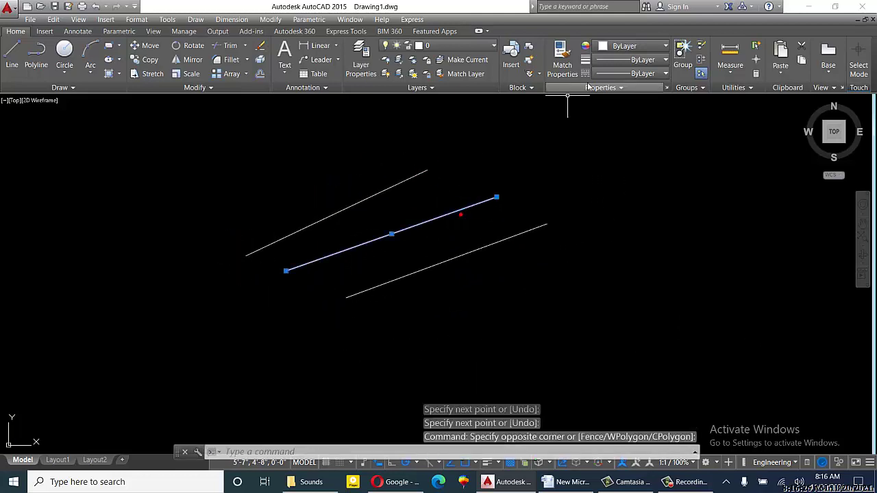
{"action": "left_click", "coordinate": [619, 52]}
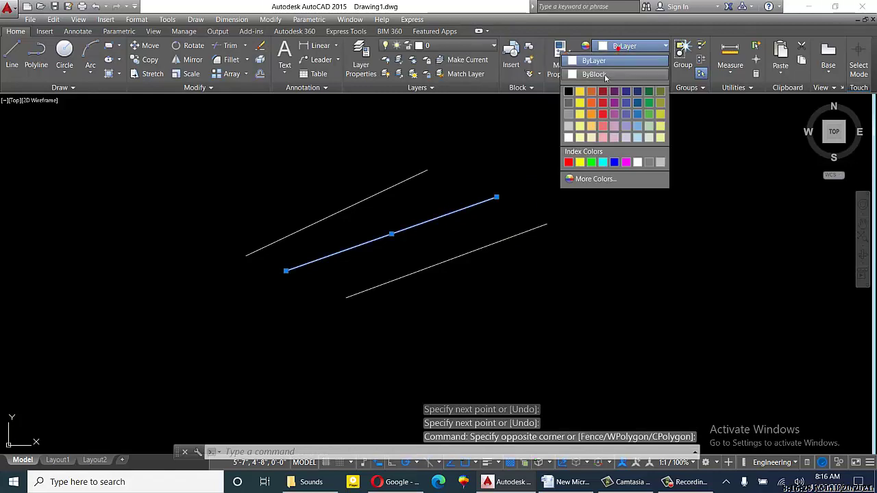
{"action": "left_click", "coordinate": [568, 162]}
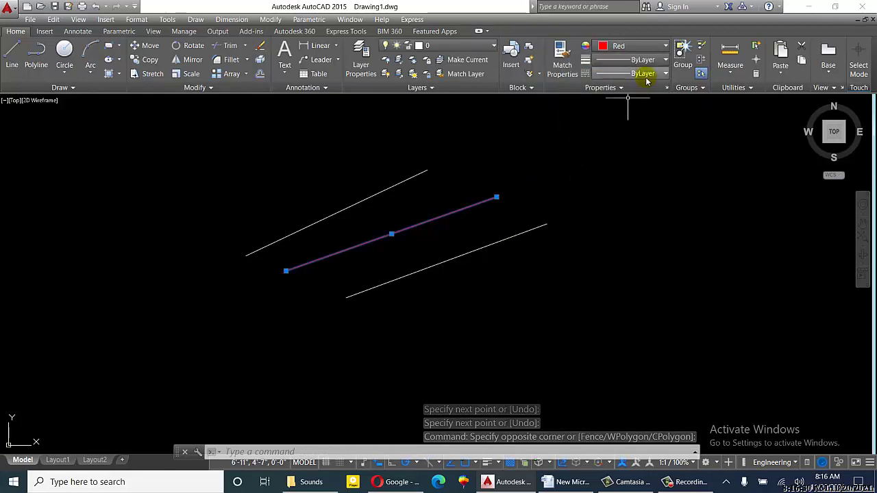
{"action": "key", "text": "Escape"}
Select the lowest sloped line and change its colour to Yellow.
{"action": "left_click", "coordinate": [556, 205]}
{"action": "left_click", "coordinate": [511, 250]}
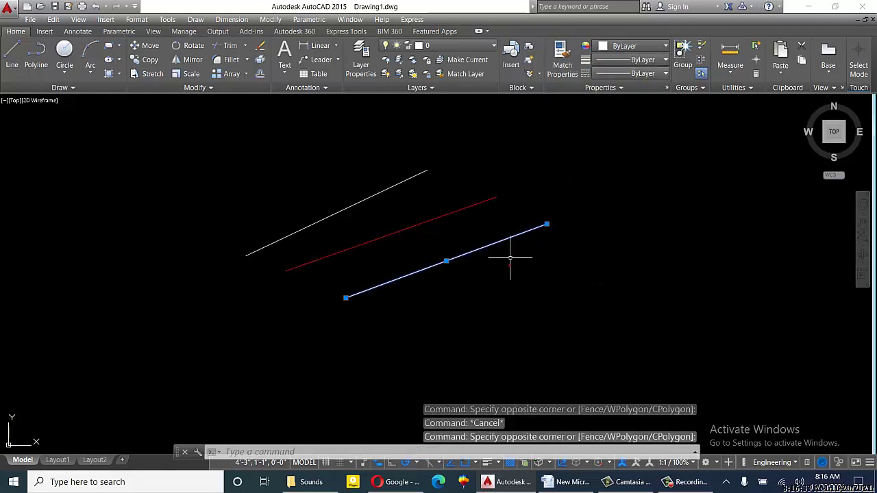
{"action": "left_click", "coordinate": [635, 48]}
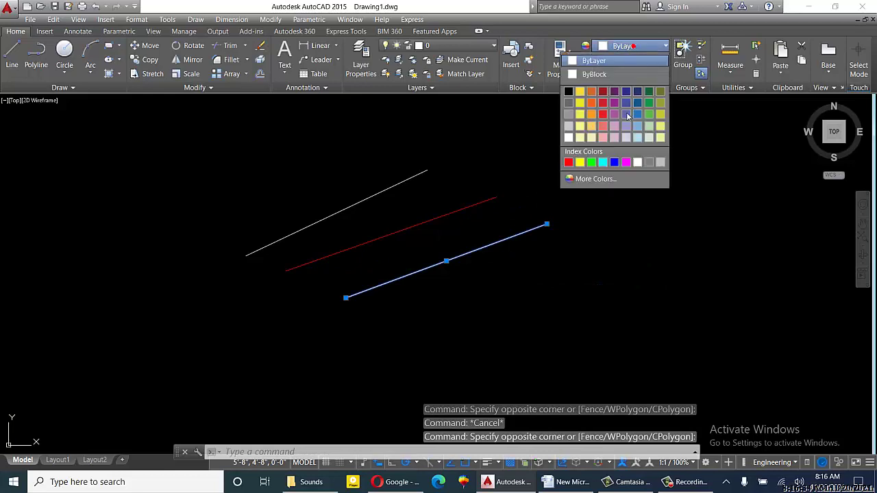
{"action": "left_click", "coordinate": [580, 162]}
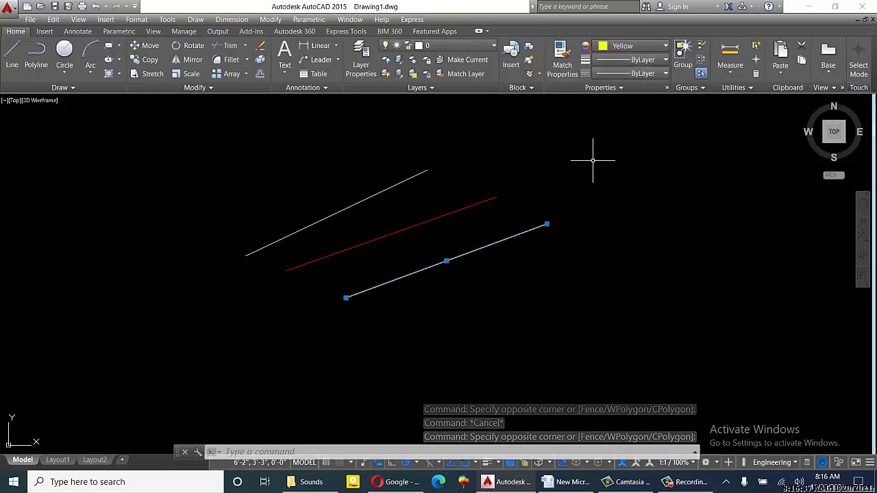
{"action": "key", "text": "Escape"}
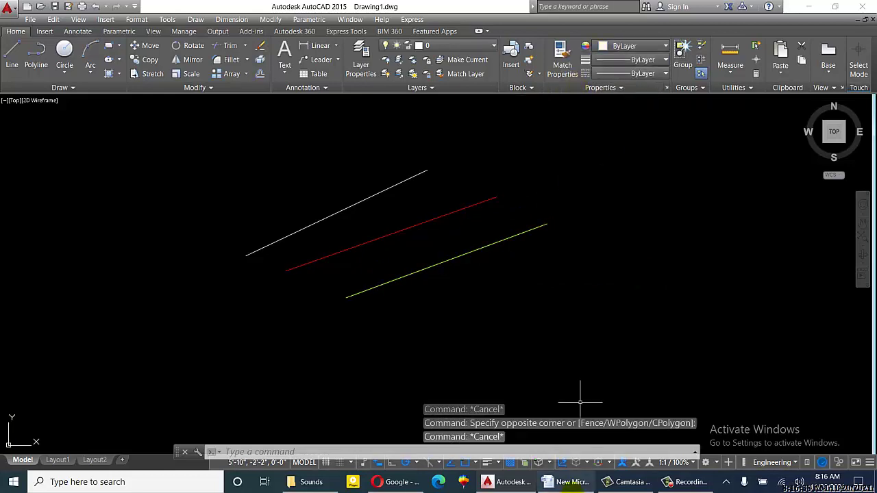
Switch to the Word document and continue the last paragraph with "you ARE looking in".
{"action": "left_click", "coordinate": [566, 481]}
{"action": "left_click", "coordinate": [309, 280]}
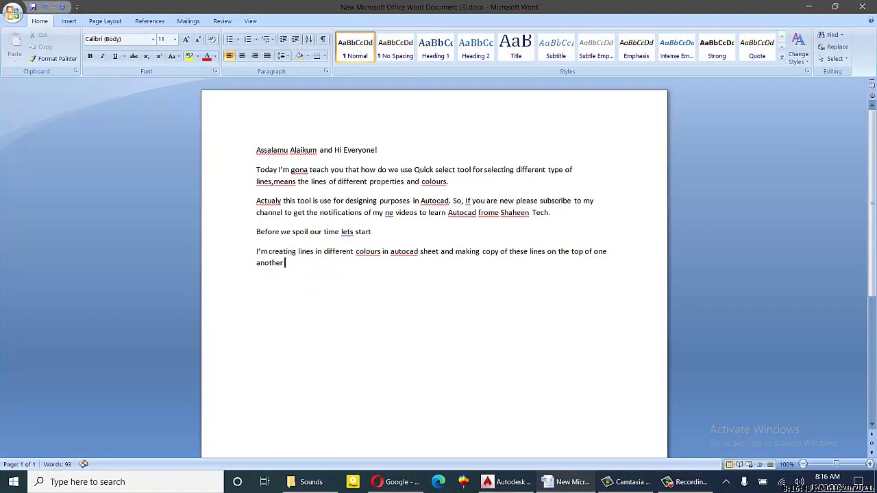
{"action": "type", "text": "you"}
{"action": "type", "text": " RE"}
{"action": "key", "text": "BackSpace"}
{"action": "key", "text": "BackSpace"}
{"action": "key", "text": "BackSpace"}
{"action": "type", "text": "ARE looking in "}
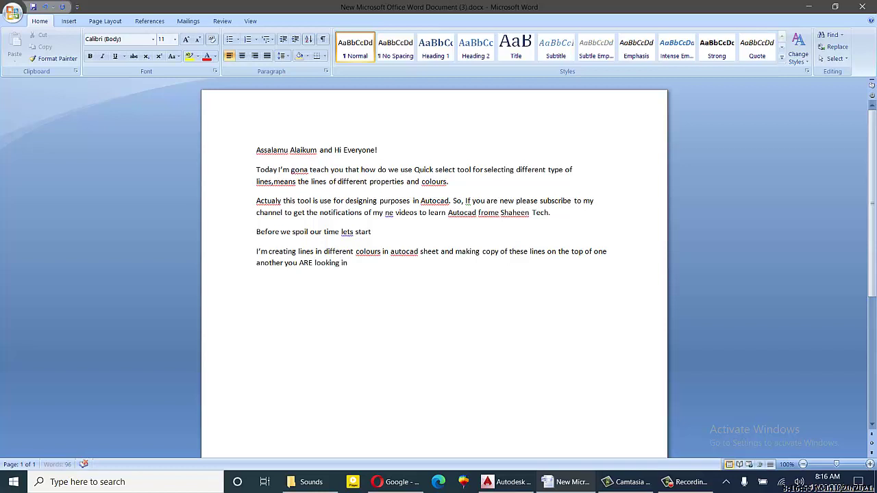
Continue the sentence with "autocad sheet I".
{"action": "type", "text": "a"}
{"action": "type", "text": "uto"}
{"action": "type", "text": "cad sjje"}
{"action": "key", "text": "BackSpace"}
{"action": "key", "text": "BackSpace"}
{"action": "key", "text": "BackSpace"}
{"action": "type", "text": "heet I"}
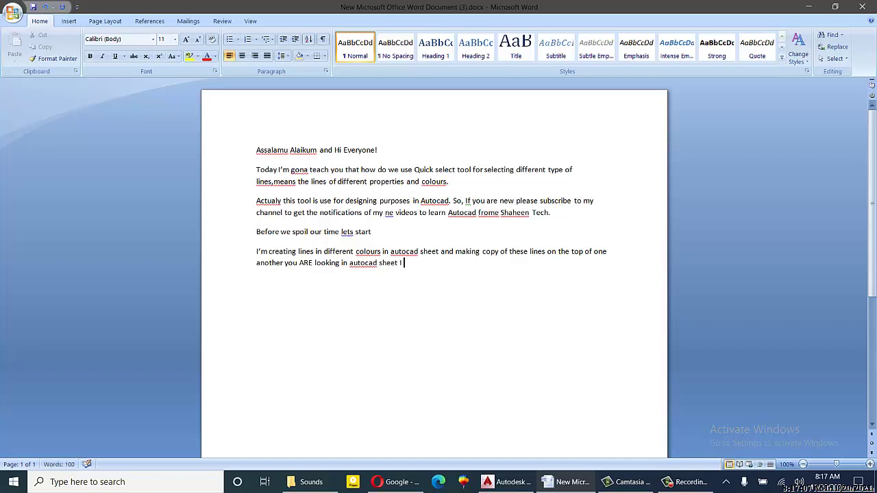
Add the words "coloured two lines" to the last paragraph.
{"action": "type", "text": " colo"}
{"action": "type", "text": "u"}
{"action": "type", "text": "red t"}
{"action": "type", "text": "wo l"}
{"action": "type", "text": "i"}
{"action": "type", "text": "line"}
{"action": "type", "text": "s "}
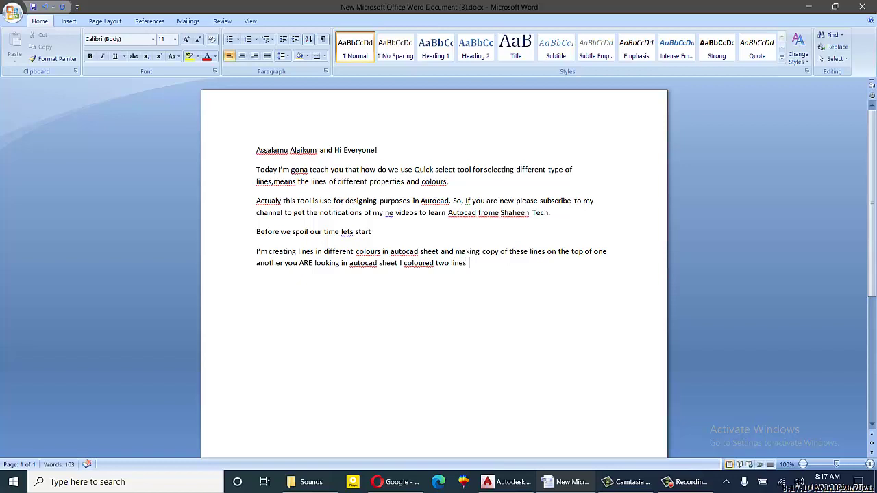
Extend the last paragraph with "in yellow and red colours and".
{"action": "type", "text": "in yellow and red co"}
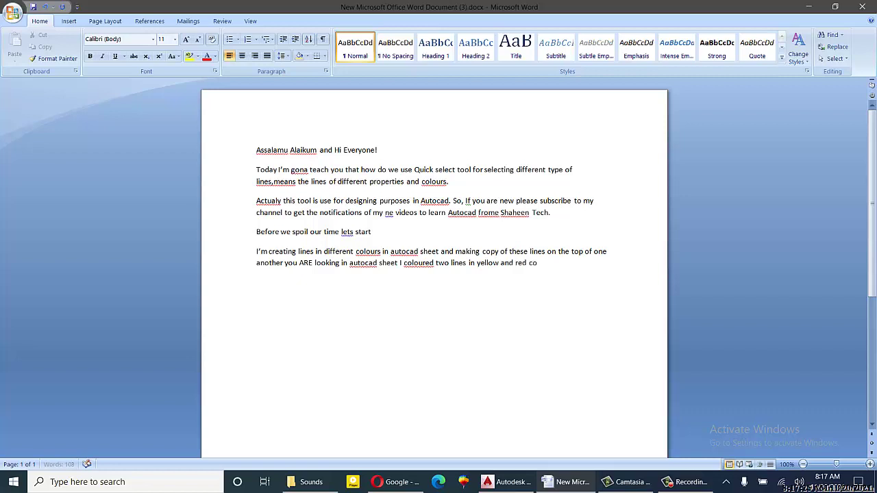
{"action": "type", "text": "lourse"}
{"action": "key", "text": "BackSpace"}
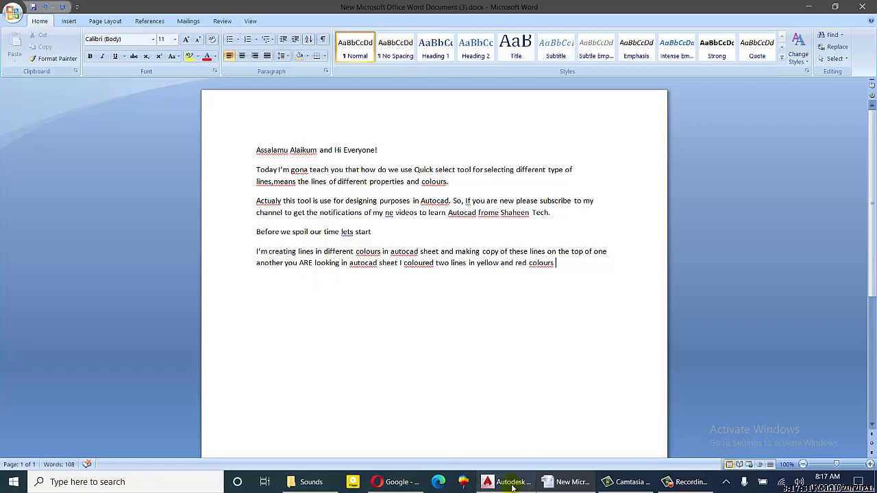
{"action": "mouse_move", "coordinate": [513, 486]}
{"action": "type", "text": "and"}
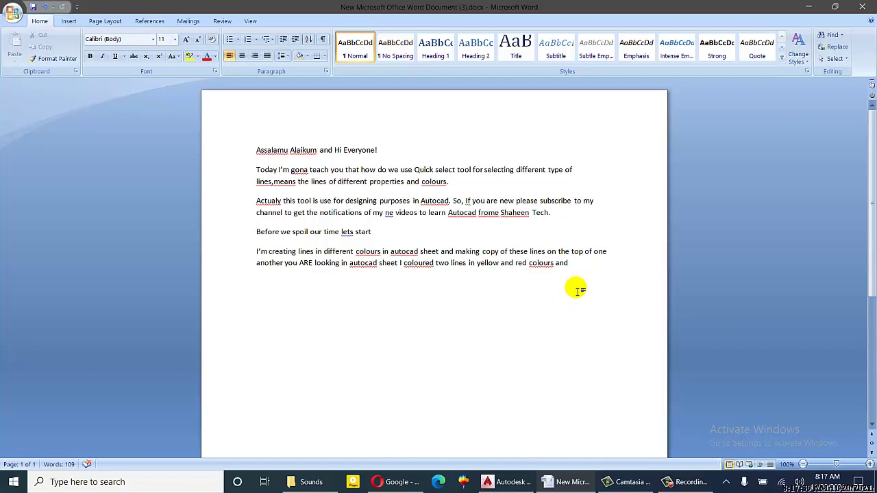
Switch to the AutoCAD drawing and scatter more than twenty copies of the yellow line closely over and around the red and white lines.
{"action": "left_click", "coordinate": [505, 482]}
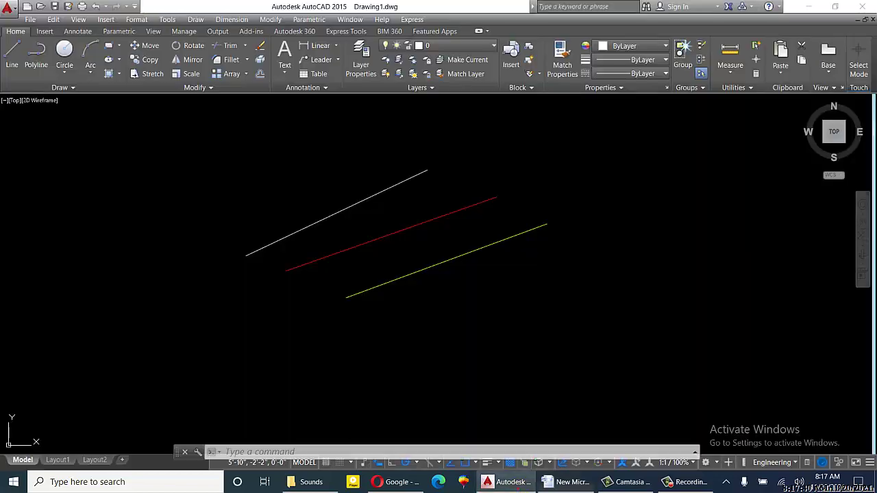
{"action": "left_click", "coordinate": [507, 229]}
{"action": "left_click", "coordinate": [464, 272]}
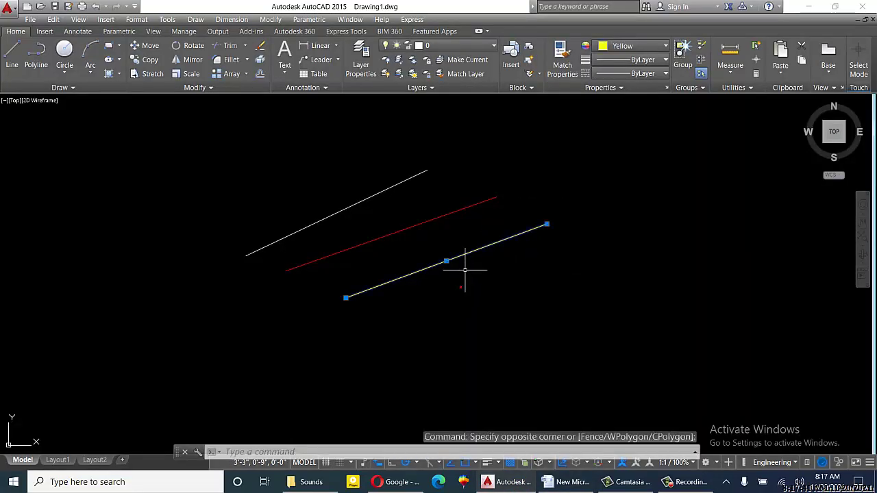
{"action": "left_click", "coordinate": [150, 60]}
{"action": "left_click", "coordinate": [489, 260]}
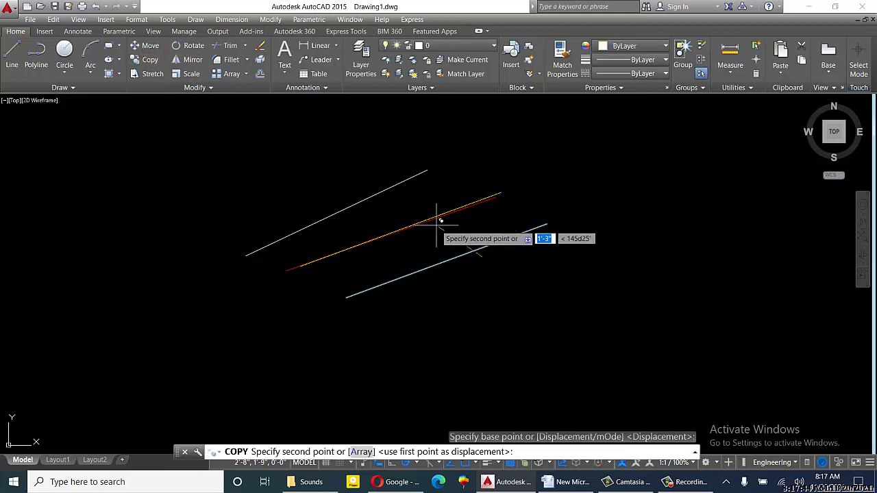
{"action": "left_click", "coordinate": [436, 224]}
{"action": "left_click", "coordinate": [422, 221]}
{"action": "left_click", "coordinate": [404, 209]}
{"action": "left_click", "coordinate": [389, 199]}
{"action": "left_click", "coordinate": [376, 195]}
{"action": "left_click", "coordinate": [401, 236]}
{"action": "left_click", "coordinate": [413, 240]}
{"action": "left_click", "coordinate": [431, 245]}
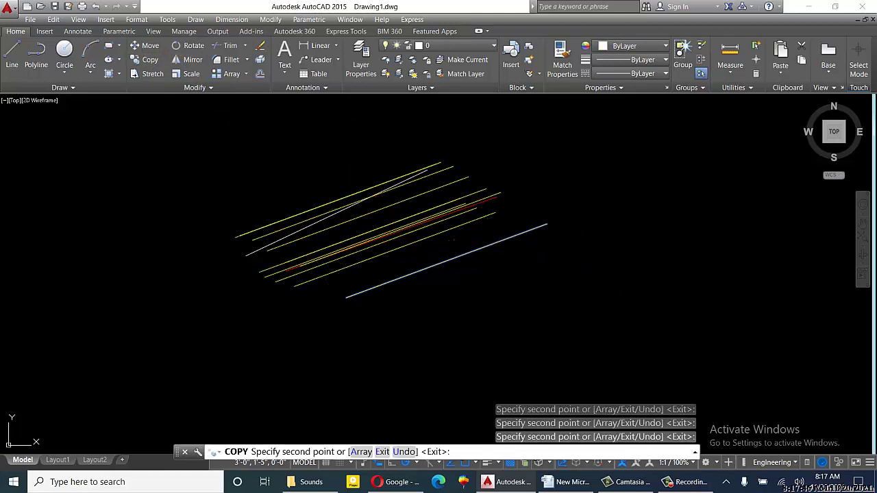
{"action": "left_click", "coordinate": [455, 240]}
{"action": "left_click", "coordinate": [462, 238]}
{"action": "left_click", "coordinate": [483, 237]}
{"action": "left_click", "coordinate": [507, 256]}
{"action": "left_click", "coordinate": [512, 266]}
{"action": "left_click", "coordinate": [439, 264]}
{"action": "left_click", "coordinate": [413, 243]}
{"action": "left_click", "coordinate": [383, 208]}
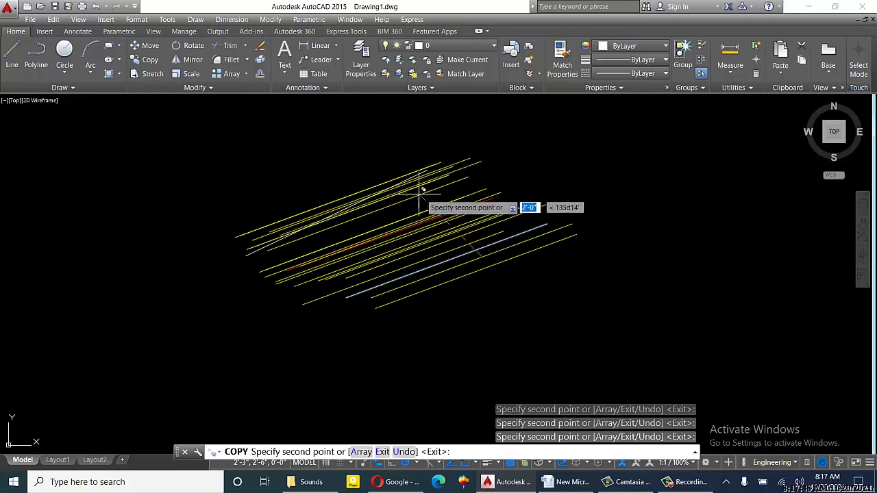
{"action": "left_click", "coordinate": [423, 185]}
{"action": "left_click", "coordinate": [404, 183]}
{"action": "left_click", "coordinate": [386, 226]}
{"action": "left_click", "coordinate": [439, 244]}
{"action": "left_click", "coordinate": [466, 263]}
{"action": "left_click", "coordinate": [481, 270]}
{"action": "left_click", "coordinate": [497, 265]}
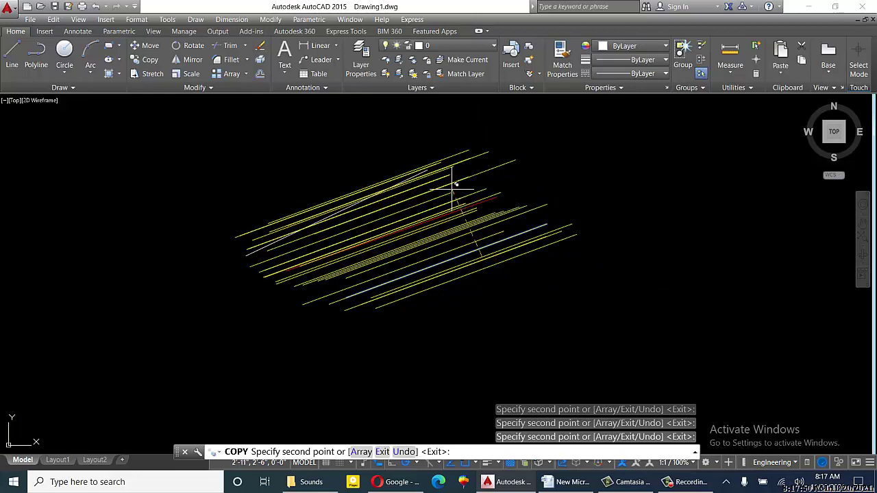
{"action": "key", "text": "Return"}
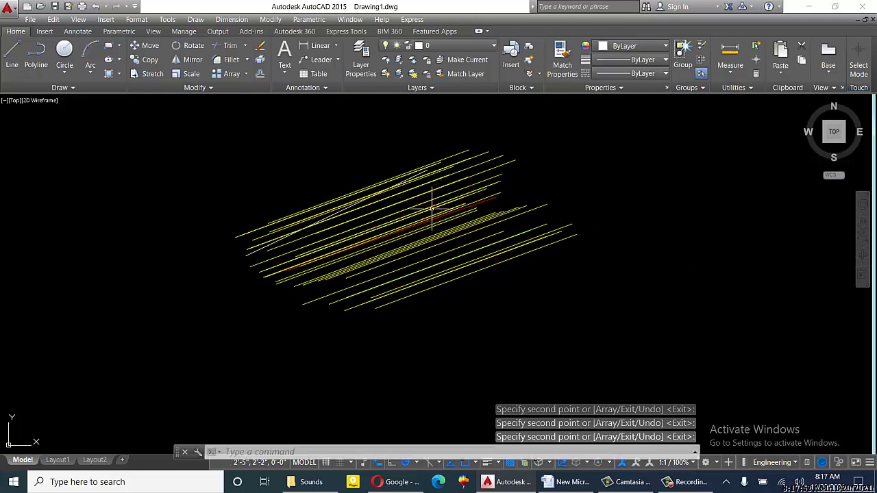
Copy the red line about eleven times, spreading the copies among the yellow lines.
{"action": "key", "text": "Return"}
{"action": "left_click", "coordinate": [479, 204]}
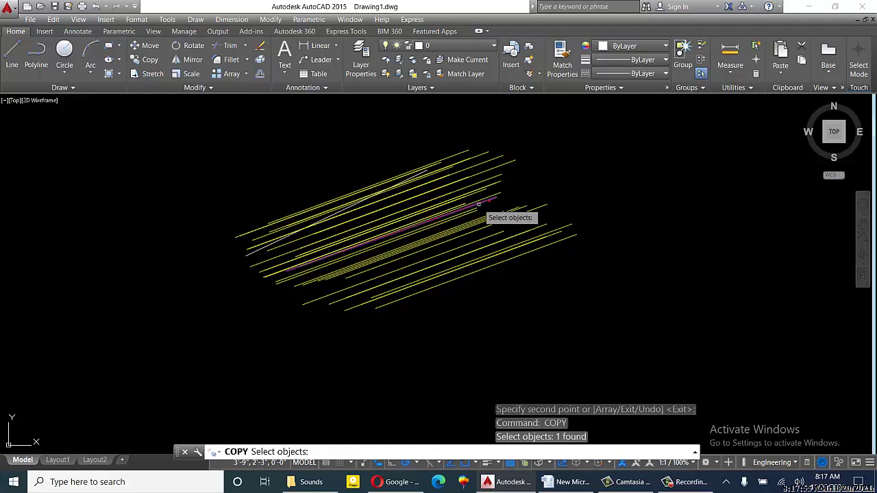
{"action": "key", "text": "Return"}
{"action": "left_click", "coordinate": [447, 209]}
{"action": "left_click", "coordinate": [449, 184]}
{"action": "left_click", "coordinate": [448, 176]}
{"action": "left_click", "coordinate": [438, 172]}
{"action": "left_click", "coordinate": [397, 176]}
{"action": "left_click", "coordinate": [401, 210]}
{"action": "left_click", "coordinate": [416, 230]}
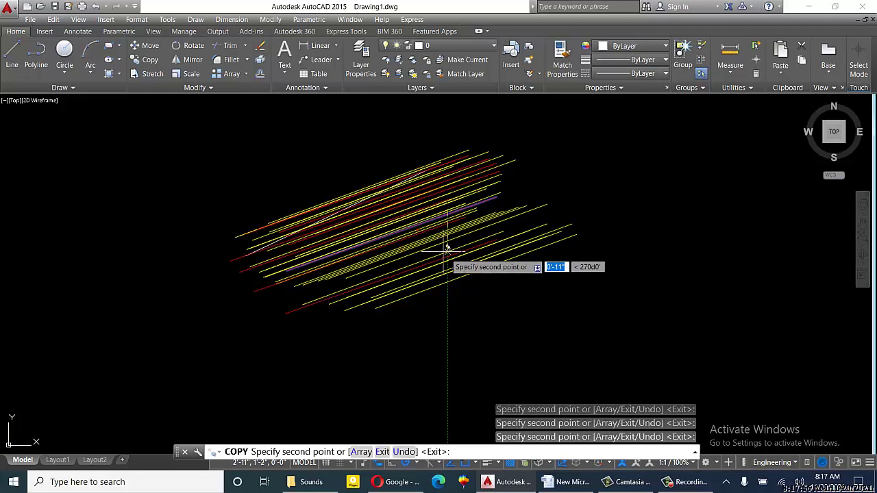
{"action": "left_click", "coordinate": [525, 235]}
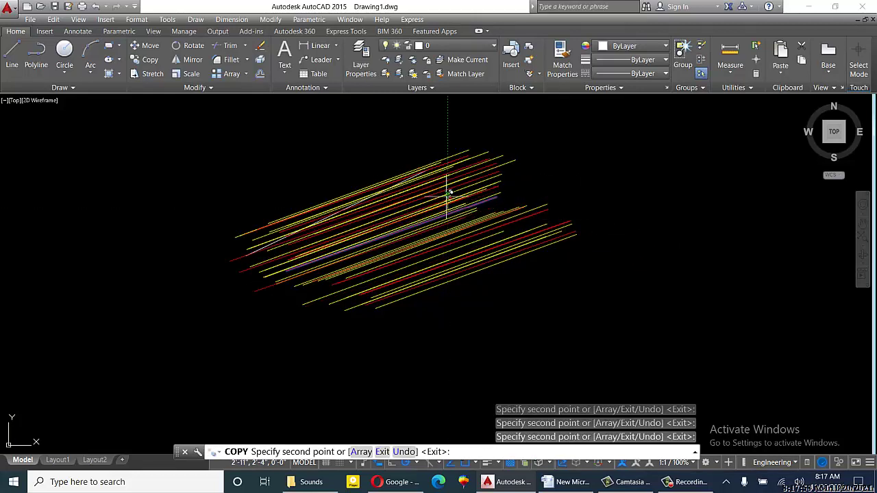
{"action": "left_click", "coordinate": [425, 209]}
{"action": "left_click", "coordinate": [447, 232]}
{"action": "left_click", "coordinate": [476, 210]}
{"action": "left_click", "coordinate": [460, 199]}
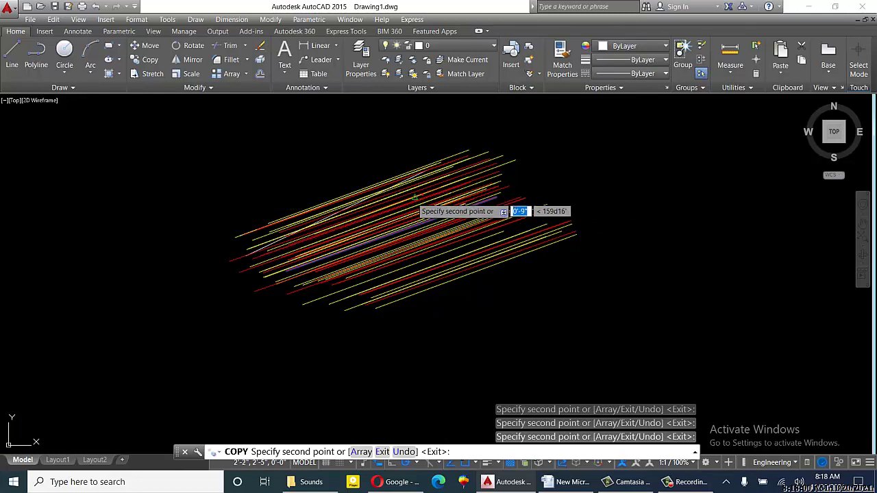
{"action": "key", "text": "Return"}
Copy the white line many times across the whole group of yellow and red lines.
{"action": "scroll", "coordinate": [215, 229], "scroll_direction": "up", "scroll_amount": 5}
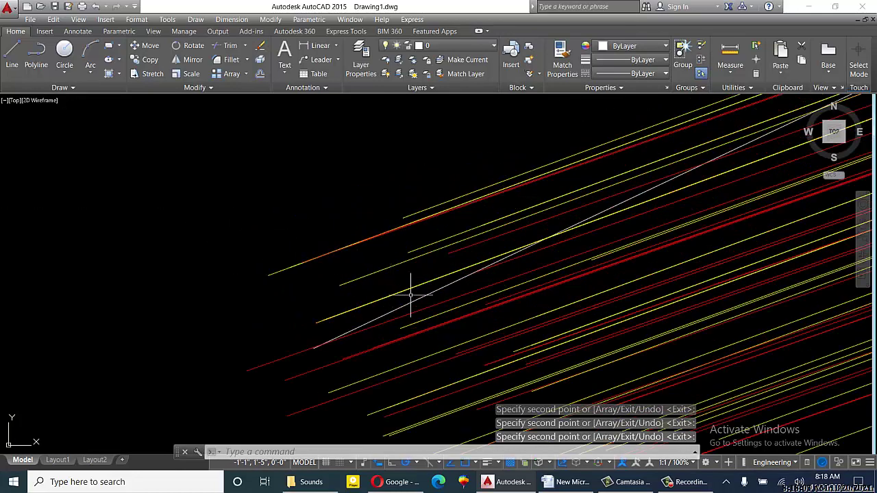
{"action": "key", "text": "Return"}
{"action": "left_click", "coordinate": [411, 295]}
{"action": "scroll", "coordinate": [321, 266], "scroll_direction": "down", "scroll_amount": 5}
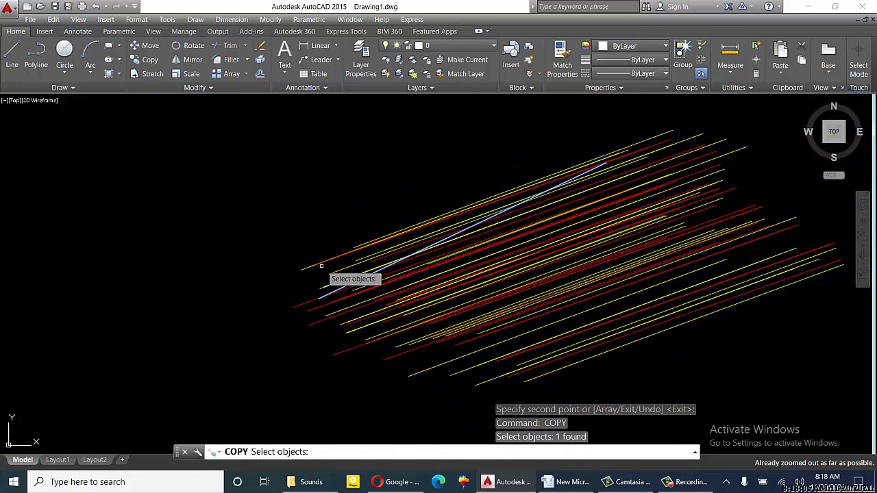
{"action": "key", "text": "Return"}
{"action": "left_click", "coordinate": [424, 254]}
{"action": "left_click", "coordinate": [522, 244]}
{"action": "left_click", "coordinate": [554, 260]}
{"action": "left_click", "coordinate": [592, 281]}
{"action": "left_click", "coordinate": [604, 287]}
{"action": "left_click", "coordinate": [616, 300]}
{"action": "left_click", "coordinate": [635, 313]}
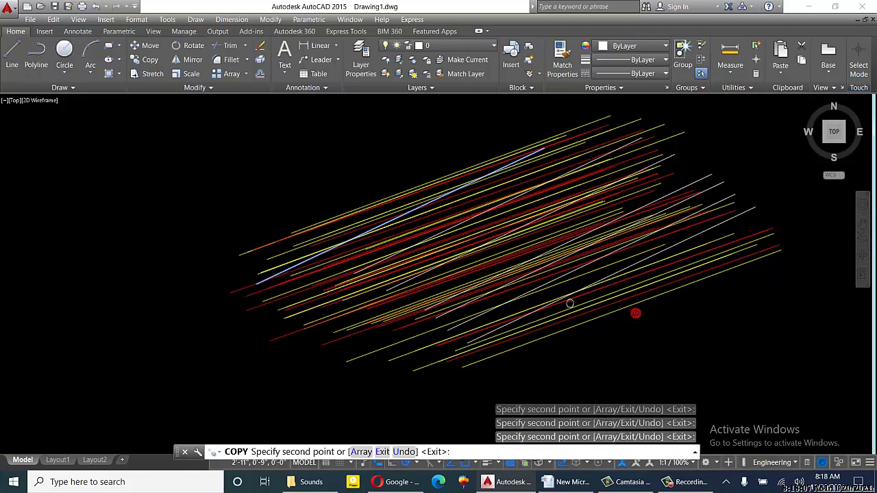
{"action": "scroll", "coordinate": [570, 303], "scroll_direction": "down", "scroll_amount": 3}
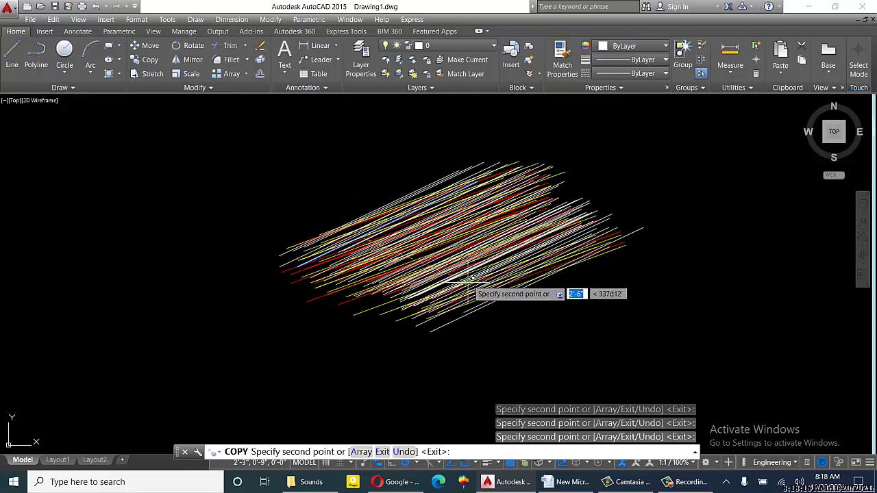
Switch to the Word document and continue the last paragraph with "we see that it is difficult to".
{"action": "left_click", "coordinate": [563, 481]}
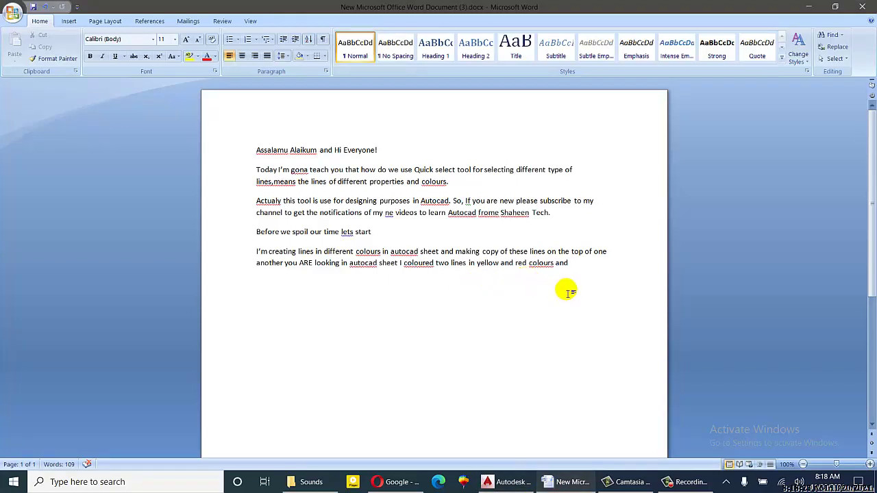
{"action": "type", "text": "we s"}
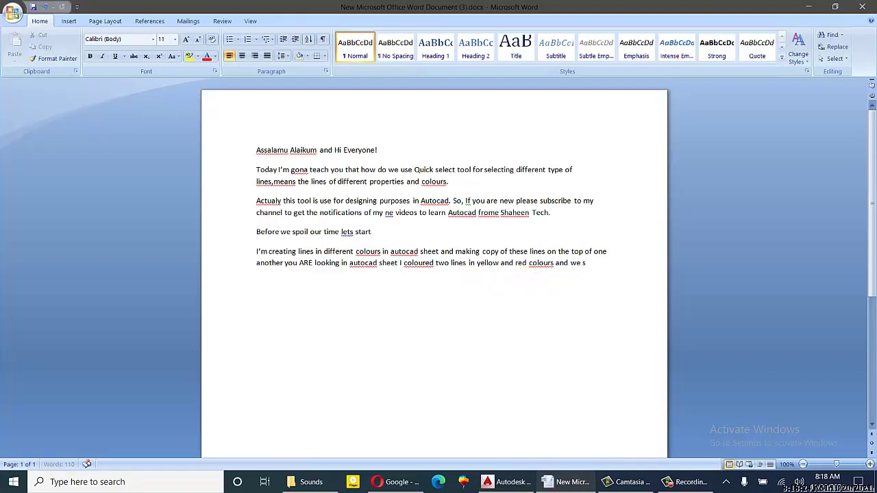
{"action": "type", "text": "ee that i"}
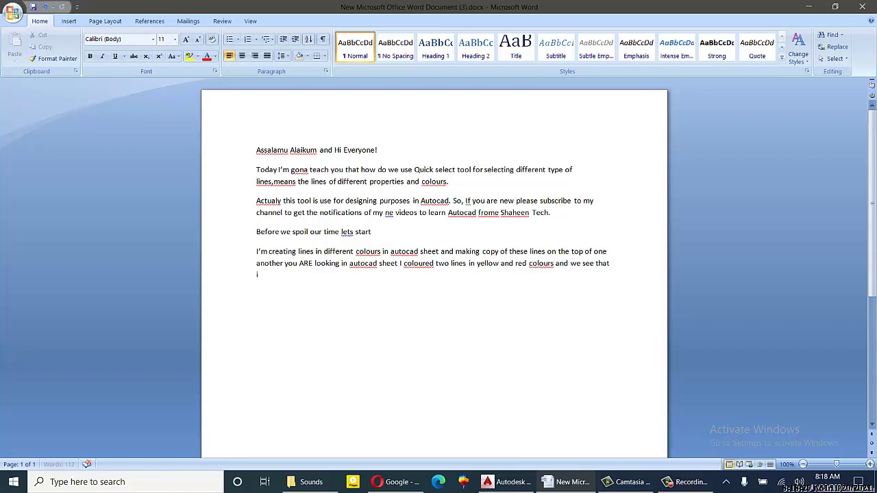
{"action": "type", "text": "t is difi"}
{"action": "key", "text": "BackSpace"}
{"action": "type", "text": "ficult to"}
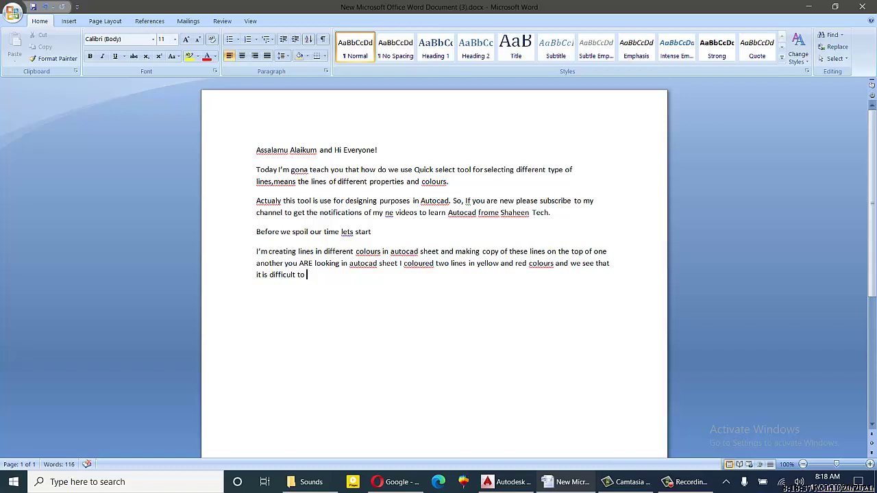
Continue the last paragraph with "get the lines of one colour so I'll use Quick select to get only lines of one colour suppose I".
{"action": "type", "text": " get the lines of one"}
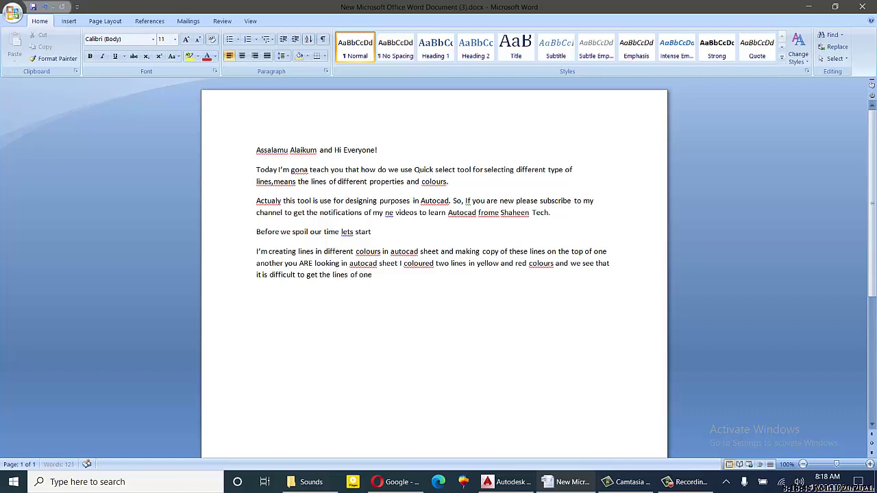
{"action": "type", "text": " colo"}
{"action": "type", "text": "ur"}
{"action": "type", "text": " so"}
{"action": "type", "text": " I'"}
{"action": "type", "text": "ll u"}
{"action": "type", "text": "se"}
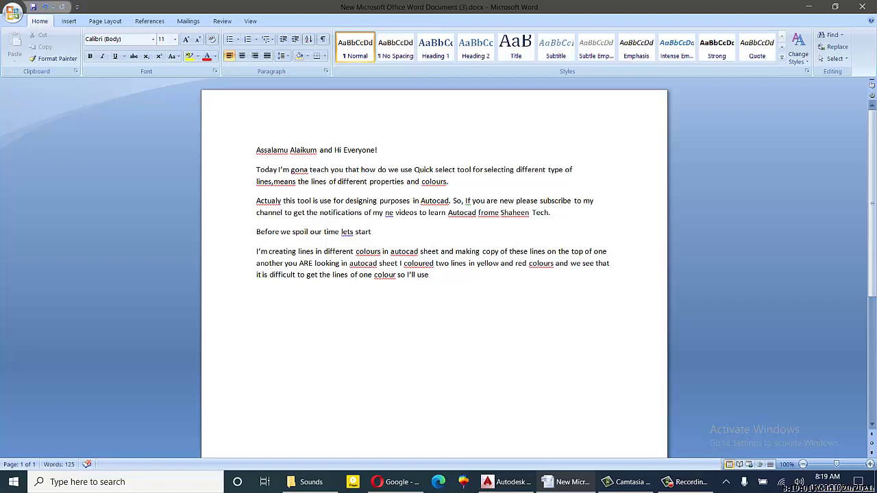
{"action": "type", "text": " Quick select to get only lines "}
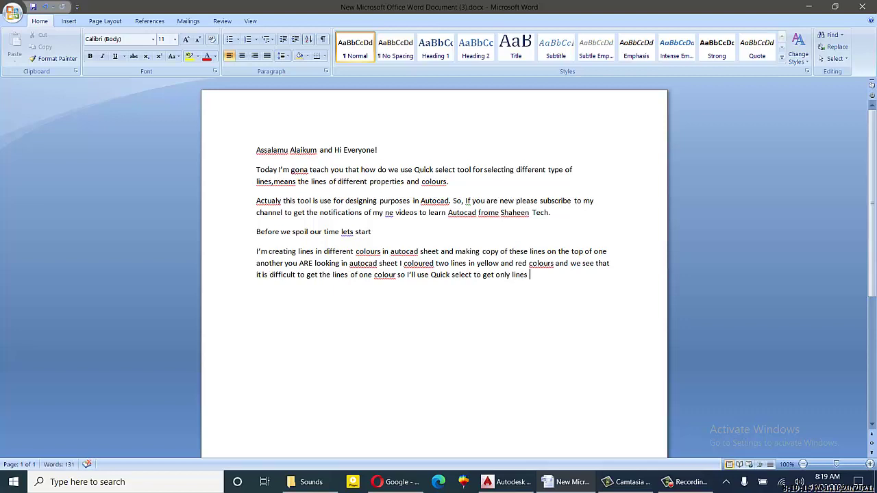
{"action": "type", "text": "of one colour suppose I"}
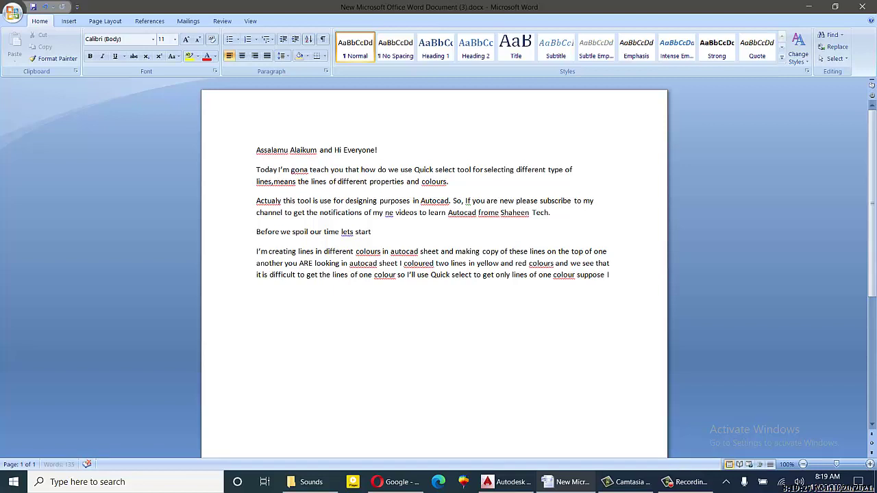
Continue the sentence with "want red line all than I'll click on quick select and in the".
{"action": "type", "text": " want red line alla"}
{"action": "key", "text": "BackSpace"}
{"action": "type", "text": "than I"}
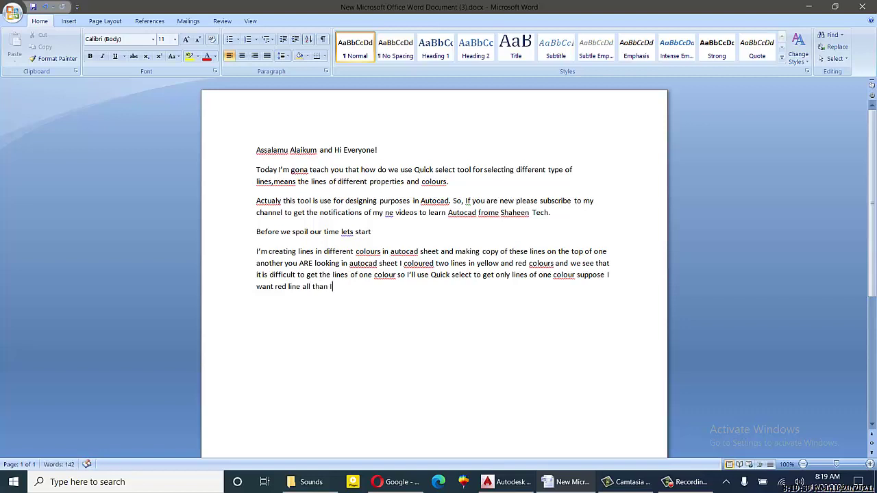
{"action": "type", "text": "'"}
{"action": "type", "text": "ll "}
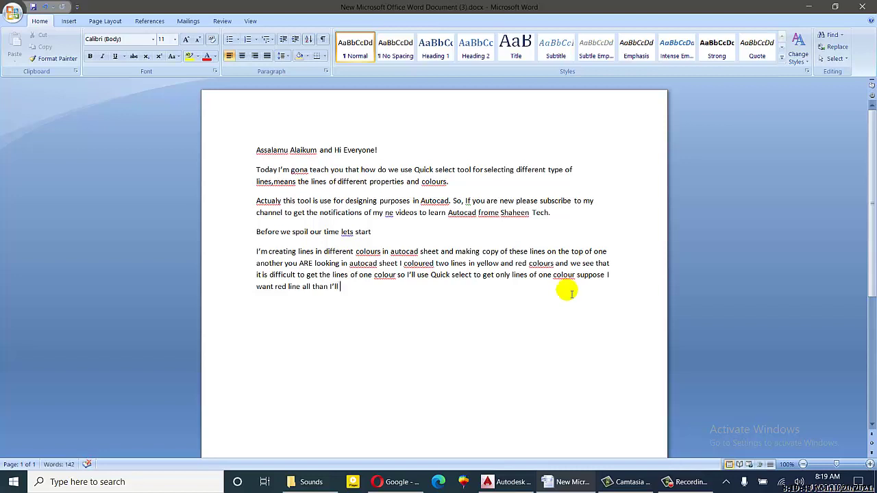
{"action": "type", "text": "click"}
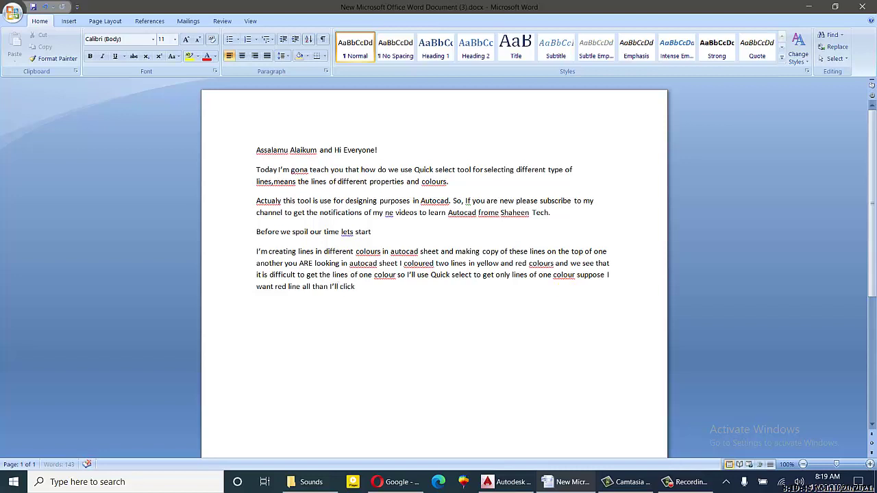
{"action": "type", "text": " on quick select and in the di"}
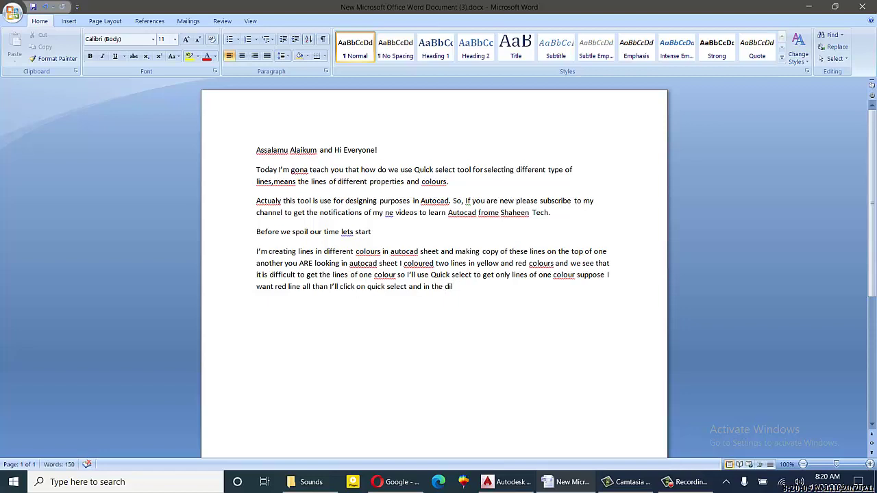
Complete the instruction with "dialogue box I'll select frome colours red than click on ok".
{"action": "type", "text": "lougu"}
{"action": "key", "text": "BackSpace"}
{"action": "key", "text": "BackSpace"}
{"action": "key", "text": "BackSpace"}
{"action": "type", "text": "gu"}
{"action": "type", "text": "e "}
{"action": "type", "text": "box"}
{"action": "type", "text": " I'"}
{"action": "type", "text": "ll sel"}
{"action": "type", "text": "ect"}
{"action": "type", "text": "fr"}
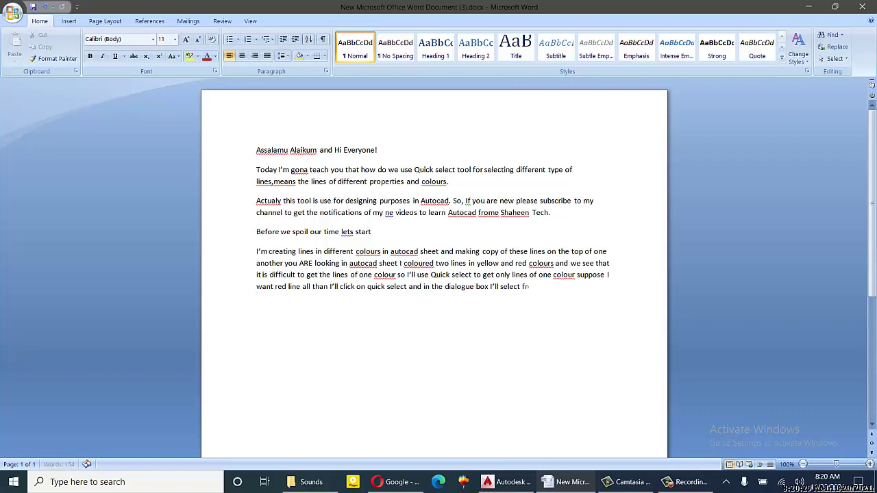
{"action": "type", "text": "ome colours red"}
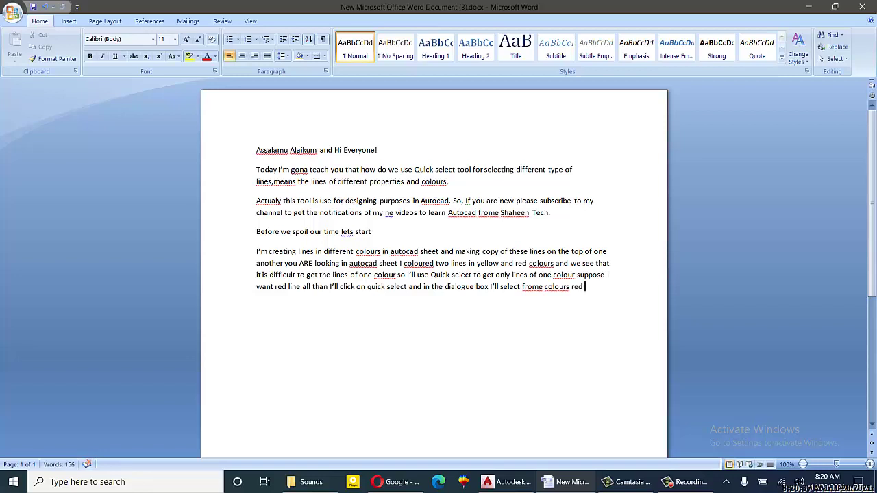
{"action": "type", "text": "tha"}
{"action": "type", "text": "n"}
{"action": "type", "text": " clic"}
{"action": "type", "text": "k"}
{"action": "type", "text": " on ok"}
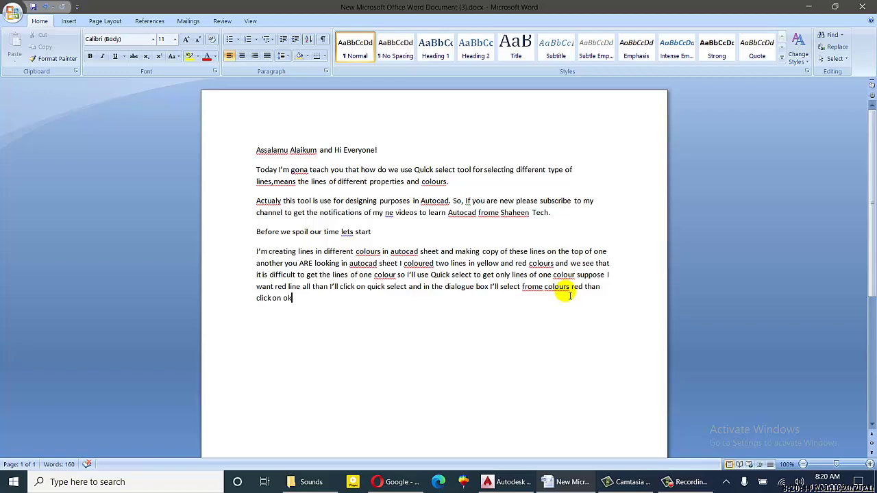
Switch to the AutoCAD drawing and open the Quick Select dialog.
{"action": "left_click", "coordinate": [507, 482]}
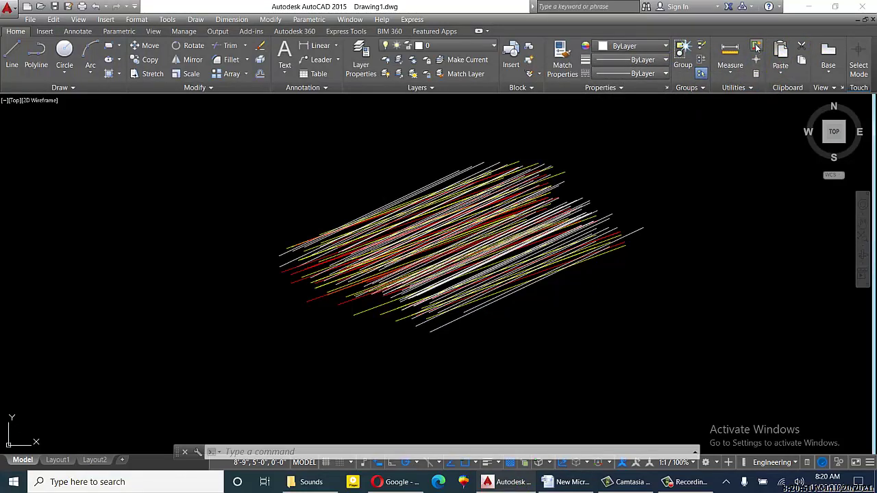
{"action": "left_click", "coordinate": [756, 48]}
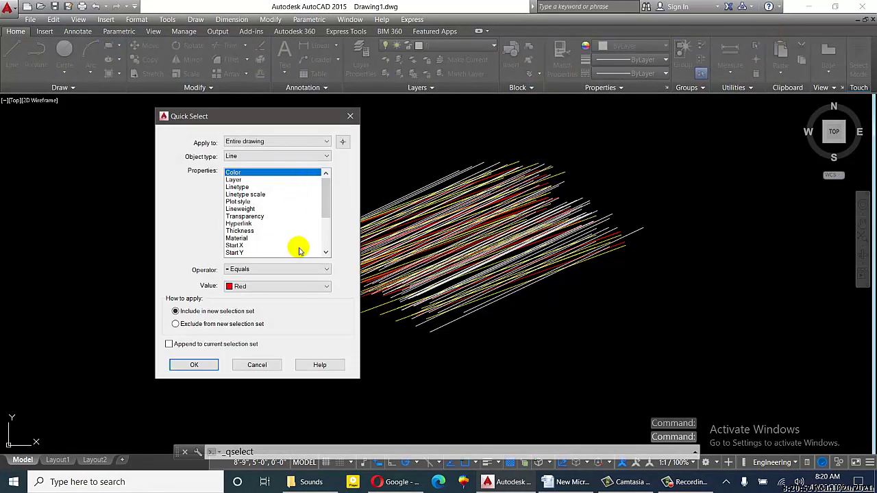
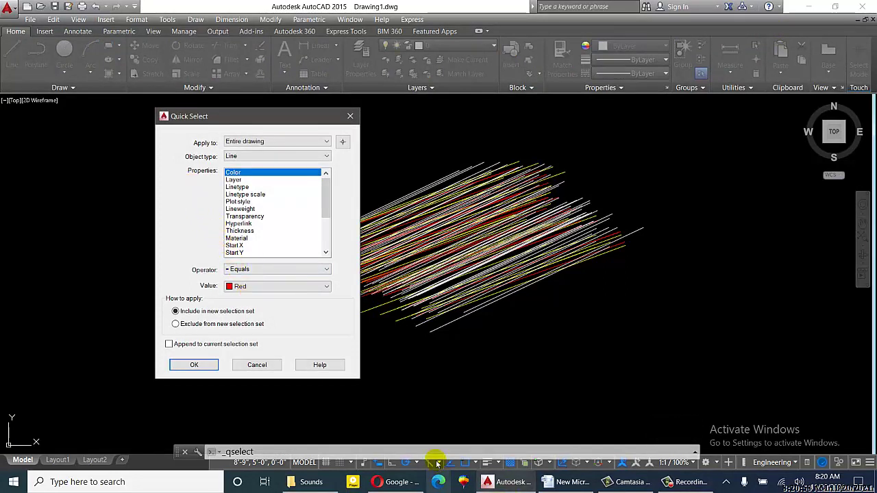
Switch to the Word document and replace "colours" with "value" in the phrase "I'll select frome colours red".
{"action": "left_click", "coordinate": [572, 483]}
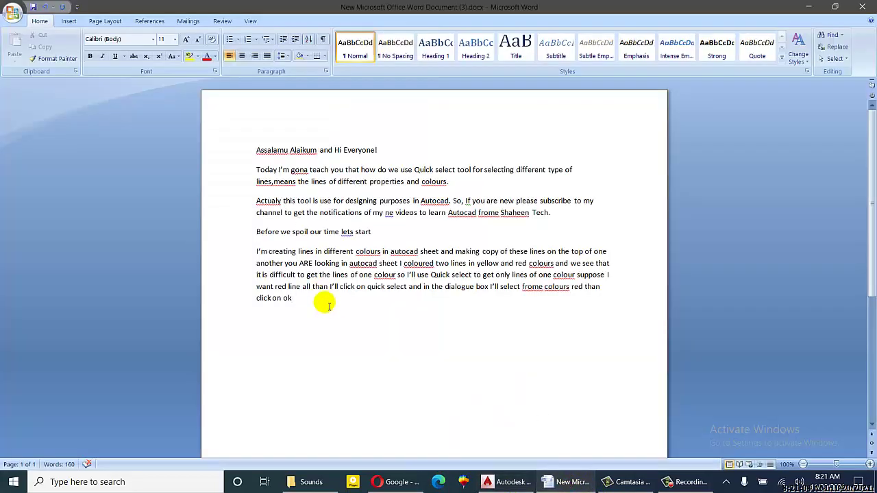
{"action": "left_click", "coordinate": [546, 291]}
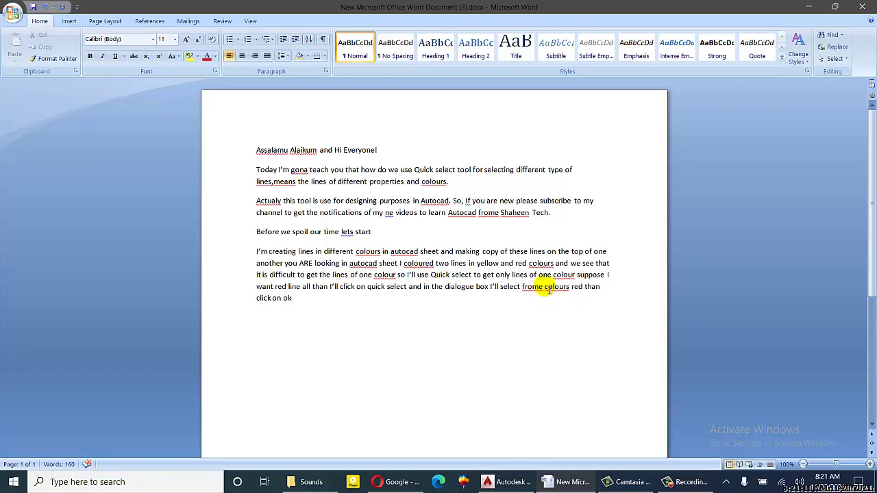
{"action": "left_click_drag", "start_coordinate": [549, 291], "coordinate": [575, 294]}
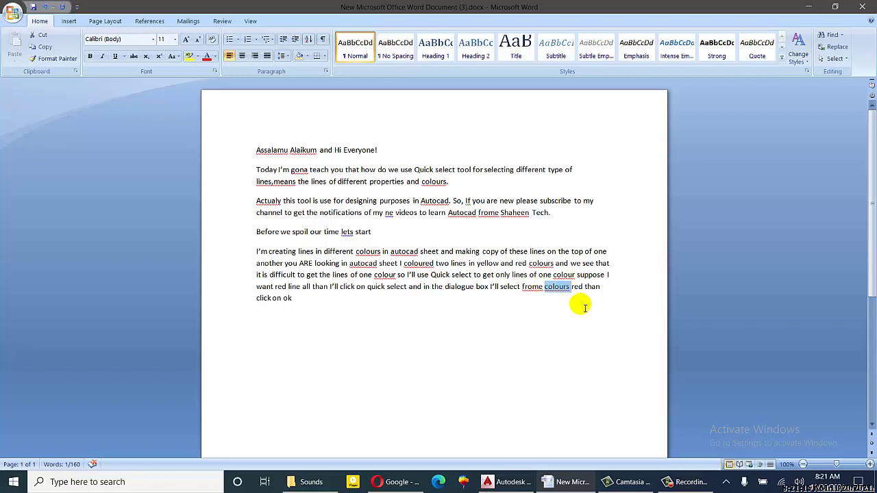
{"action": "type", "text": "va"}
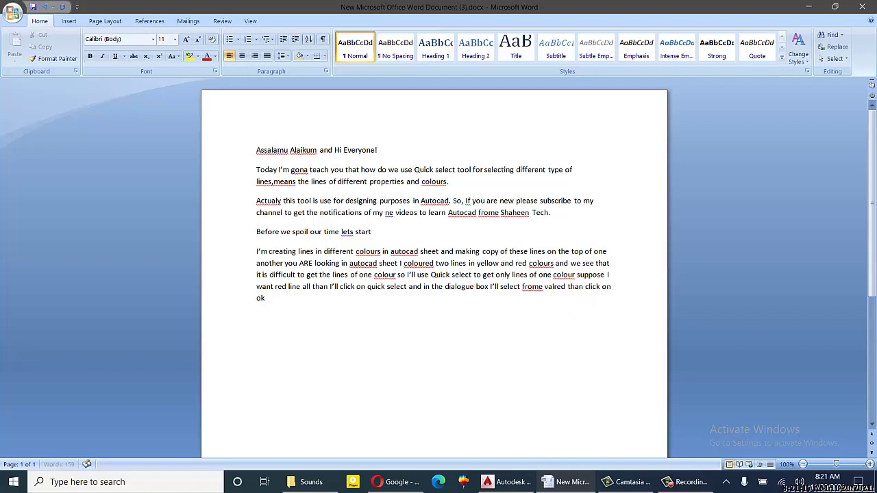
{"action": "type", "text": "lue"}
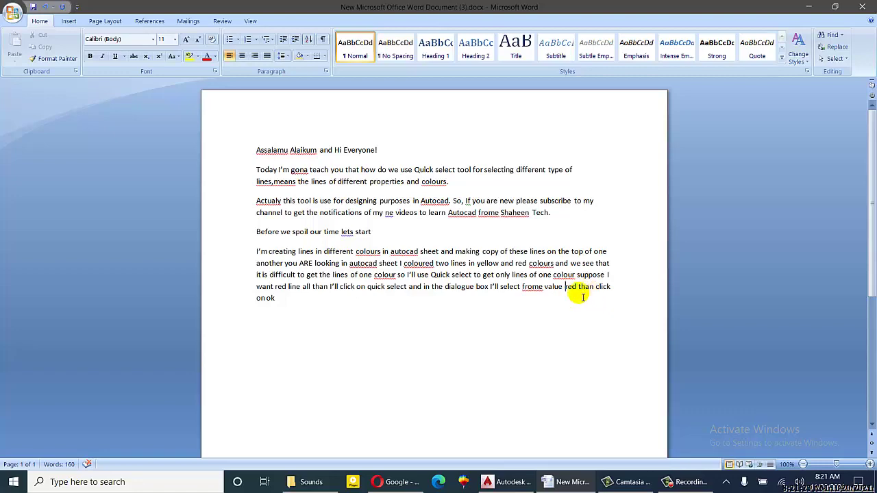
Switch to AutoCAD and use Quick Select to select all lines in the entire drawing whose color equals Red.
{"action": "left_click", "coordinate": [508, 481]}
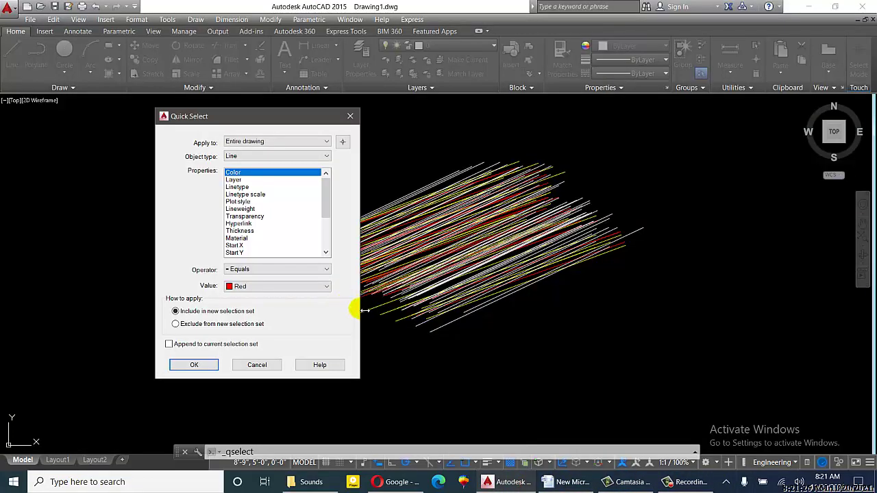
{"action": "left_click", "coordinate": [199, 366]}
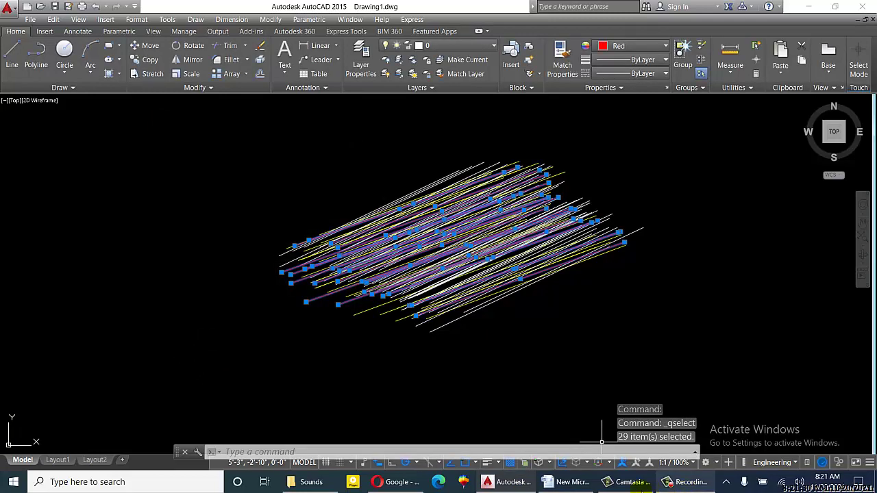
Switch to Word and append "and if I want to move the red lines than click on move and click on lines and" to the paragraph.
{"action": "left_click", "coordinate": [574, 482]}
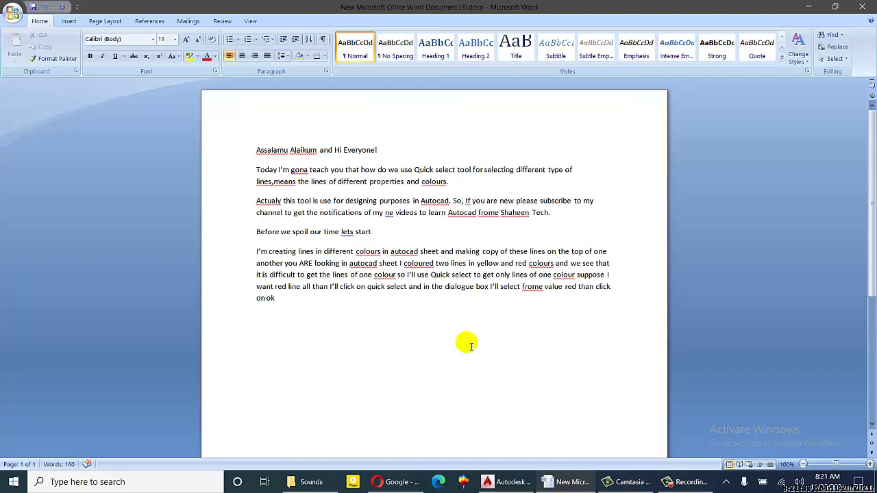
{"action": "left_click", "coordinate": [424, 328]}
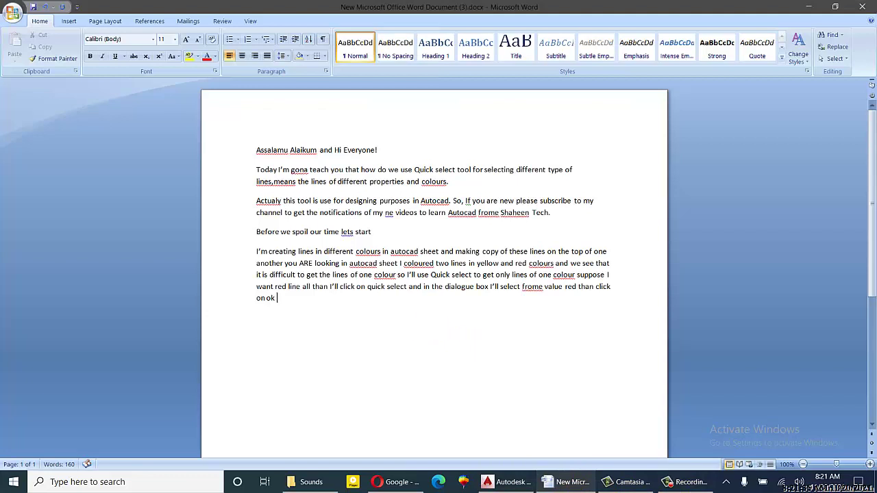
{"action": "type", "text": "and if I want to move the"}
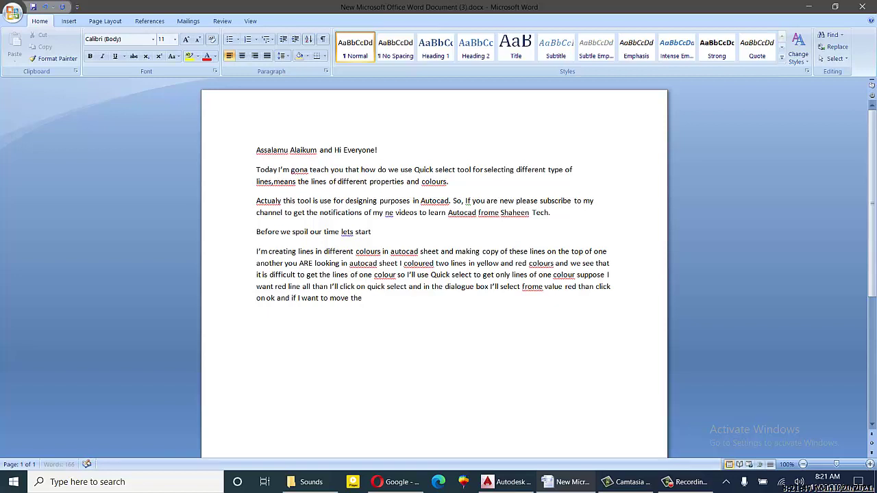
{"action": "type", "text": " red lines than "}
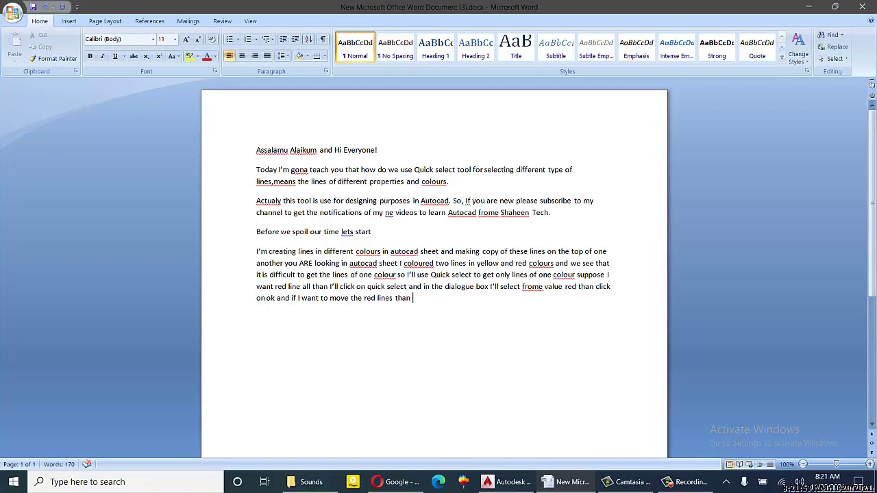
{"action": "type", "text": "click on move an"}
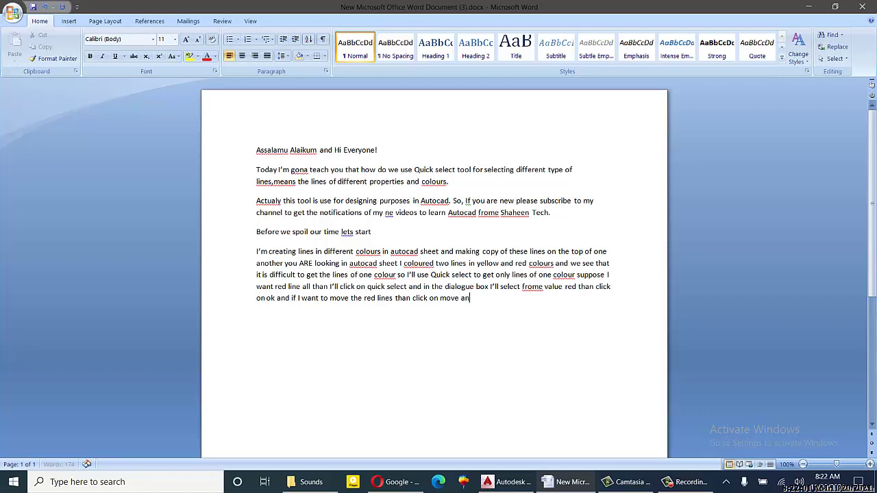
{"action": "type", "text": "d click on lines and"}
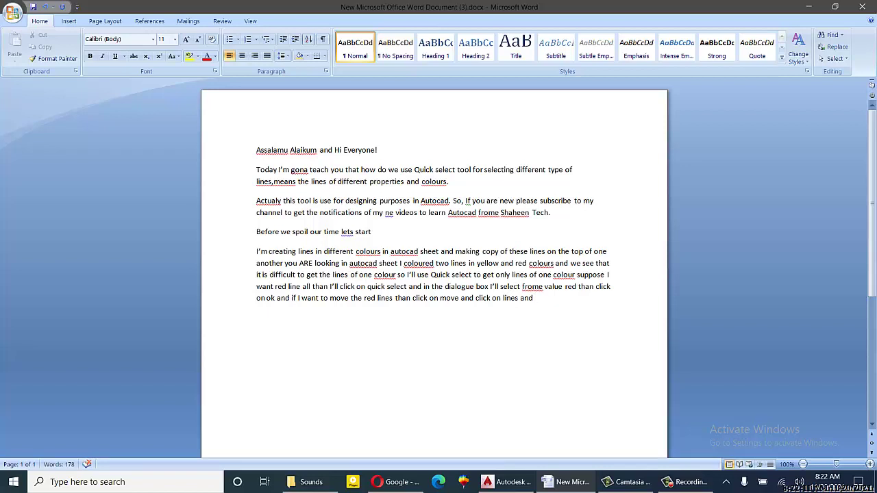
Continue the move instruction with "click on te purpose area which you want to put".
{"action": "type", "text": " click "}
{"action": "type", "text": "and"}
{"action": "key", "text": "BackSpace"}
{"action": "key", "text": "BackSpace"}
{"action": "key", "text": "BackSpace"}
{"action": "type", "text": "on te purpose"}
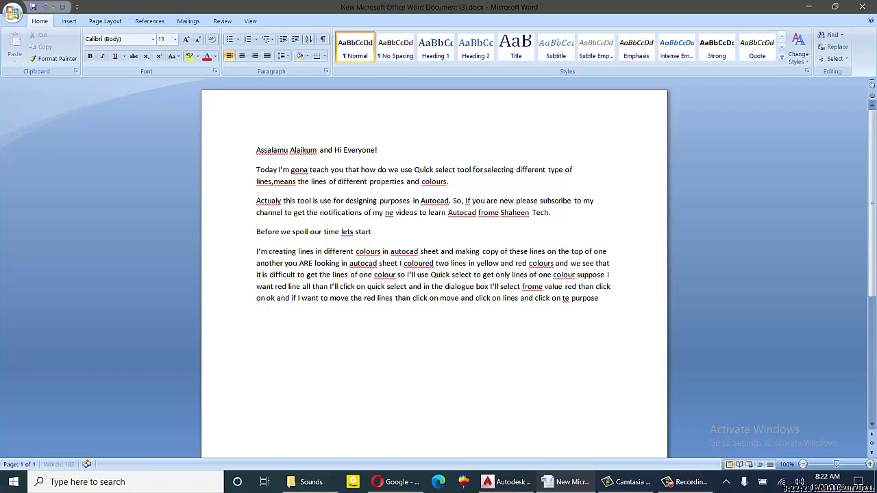
{"action": "type", "text": " area"}
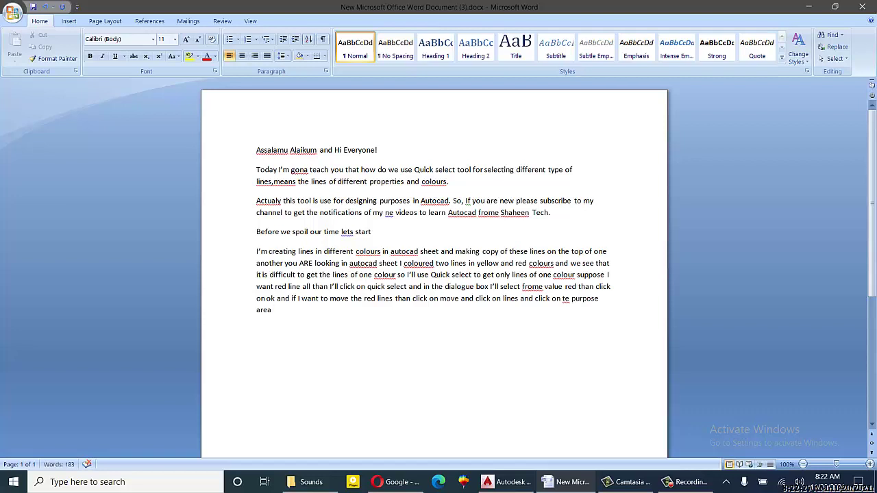
{"action": "type", "text": " which you want to put"}
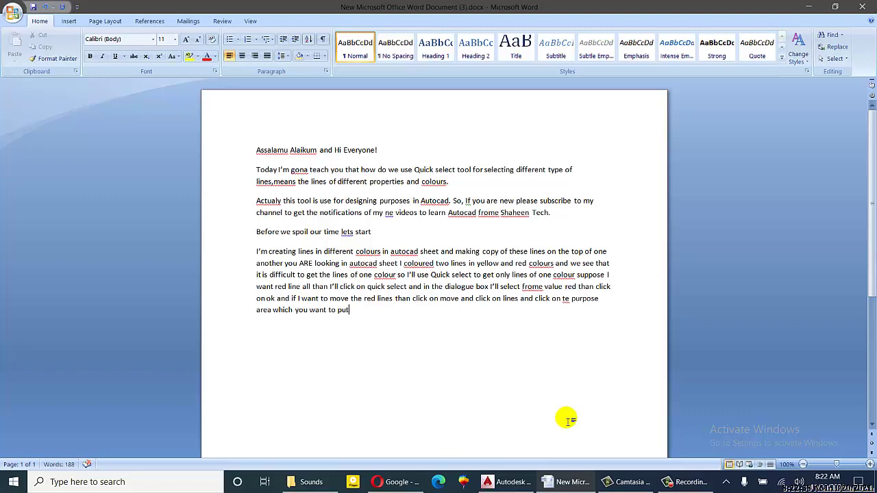
Switch to AutoCAD and move the selected red lines to the empty area left of the white and yellow lines.
{"action": "left_click", "coordinate": [506, 481]}
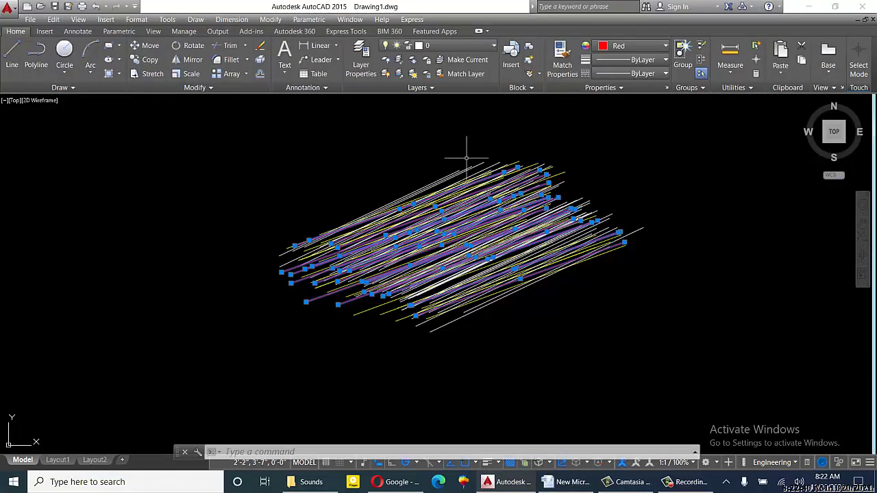
{"action": "left_click", "coordinate": [148, 45]}
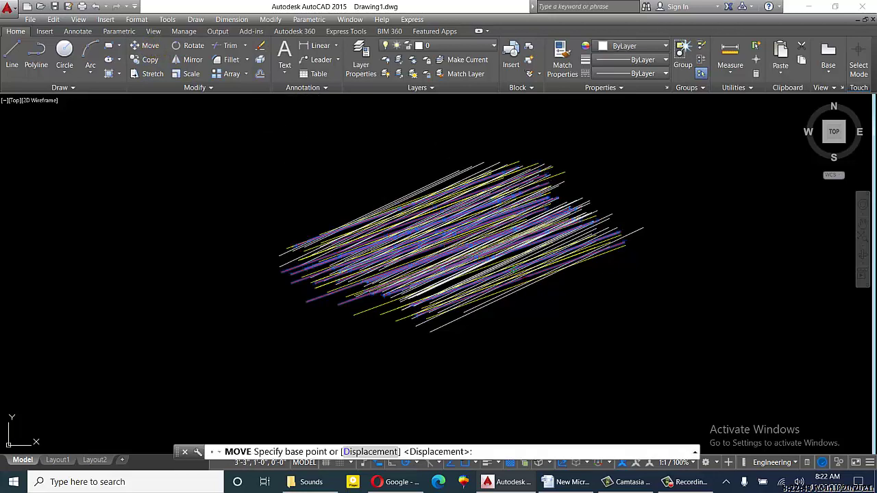
{"action": "left_click", "coordinate": [532, 265]}
{"action": "left_click", "coordinate": [202, 212]}
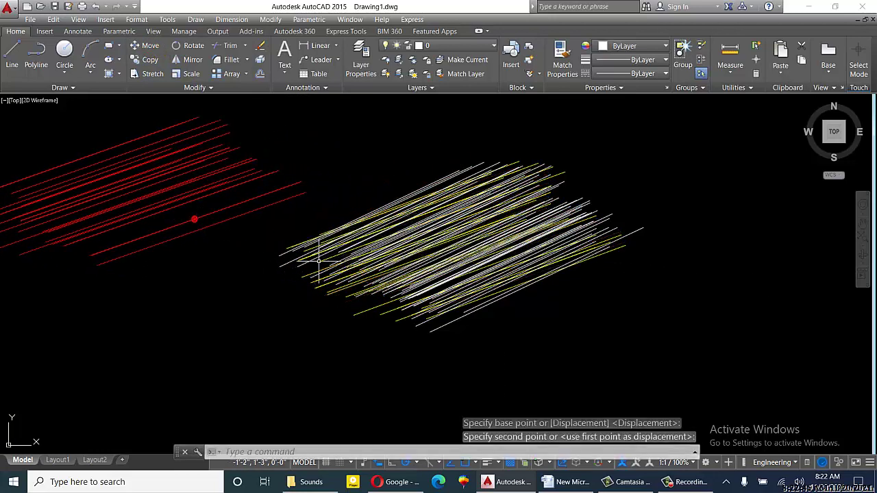
Switch to Word and append "the red lines will be moved you want to do with yellow lines" to the paragraph.
{"action": "left_click", "coordinate": [573, 483]}
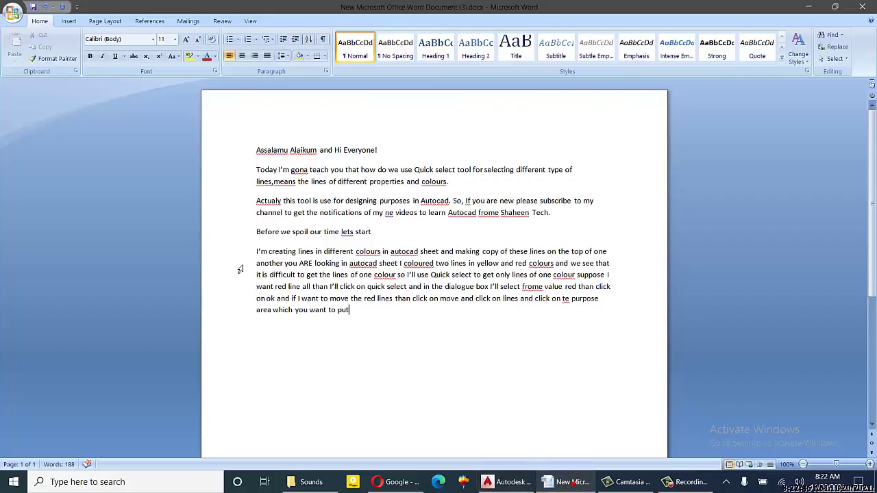
{"action": "type", "text": "the red lines will be mo"}
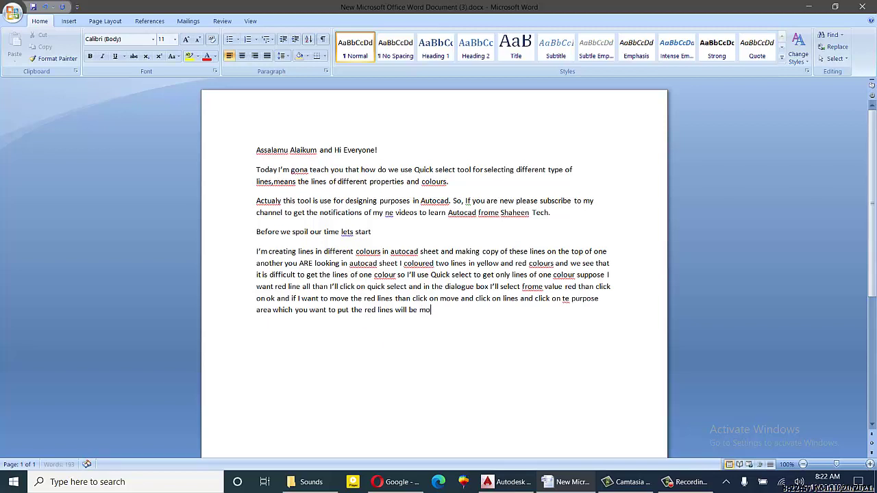
{"action": "type", "text": "ved"}
{"action": "type", "text": " you"}
{"action": "type", "text": " can"}
{"action": "key", "text": "BackSpace"}
{"action": "key", "text": "BackSpace"}
{"action": "key", "text": "BackSpace"}
{"action": "key", "text": "BackSpace"}
{"action": "type", "text": "want to do tho"}
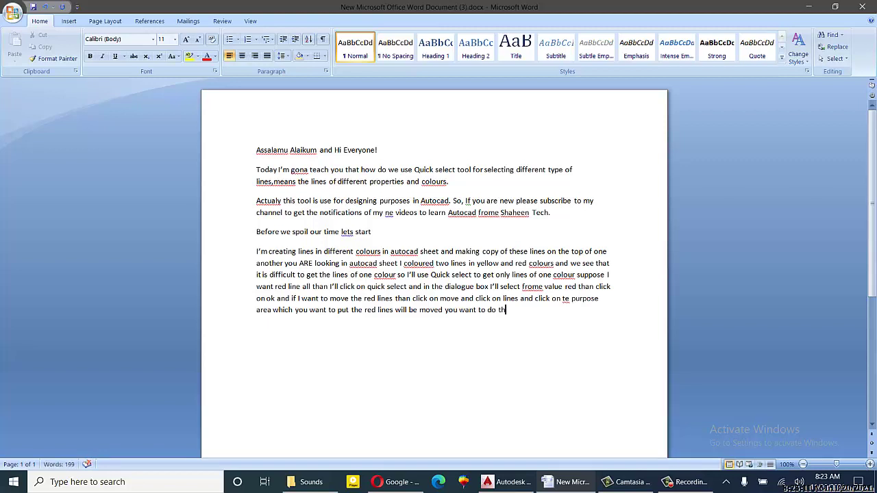
{"action": "key", "text": "BackSpace"}
{"action": "key", "text": "BackSpace"}
{"action": "type", "text": "with yellow lines"}
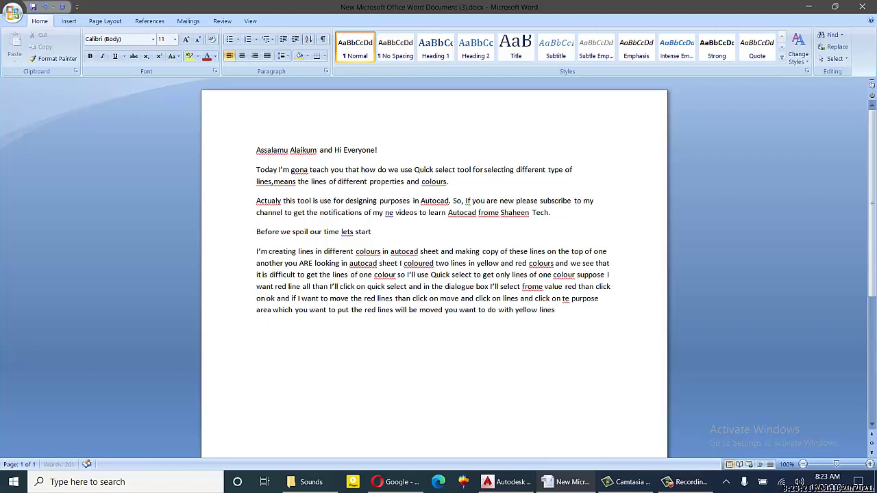
Continue the sentence with "also than you can do the same method again only colour will be selected yellow one!".
{"action": "type", "text": " also than you can"}
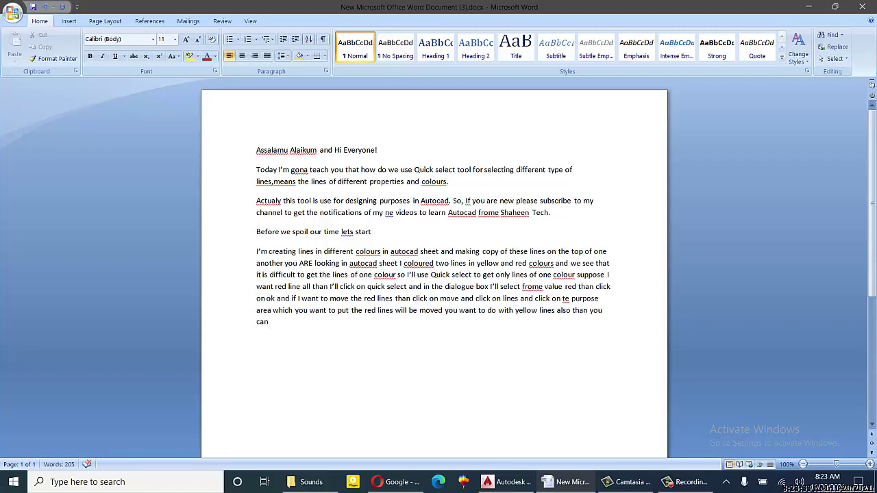
{"action": "type", "text": " do the same method"}
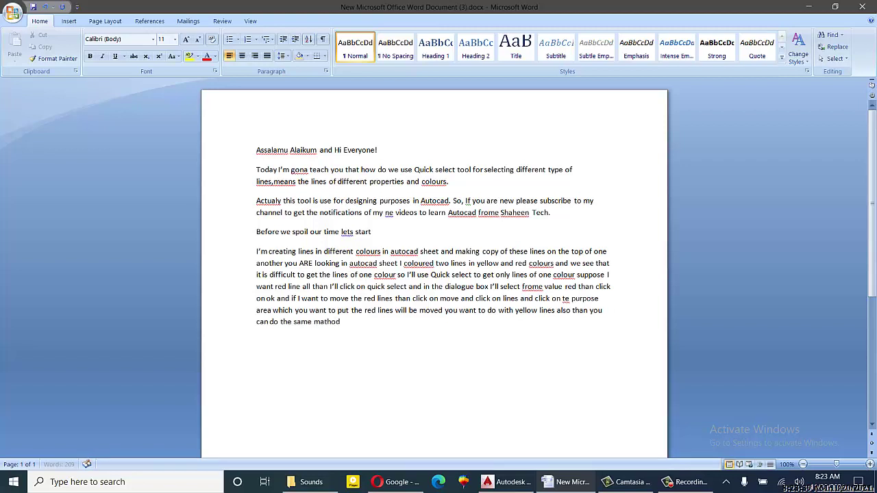
{"action": "type", "text": " agaim"}
{"action": "key", "text": "BackSpace"}
{"action": "key", "text": "BackSpace"}
{"action": "type", "text": "n only colour will "}
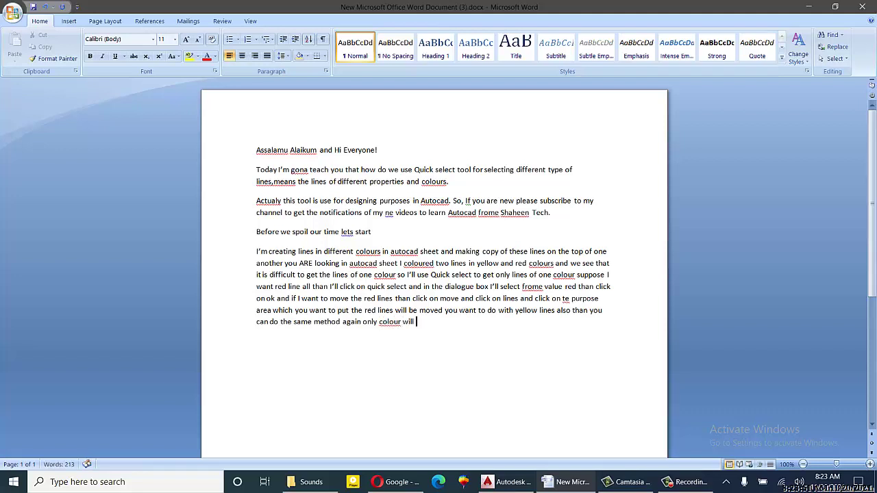
{"action": "type", "text": "be selected"}
{"action": "type", "text": "yellow "}
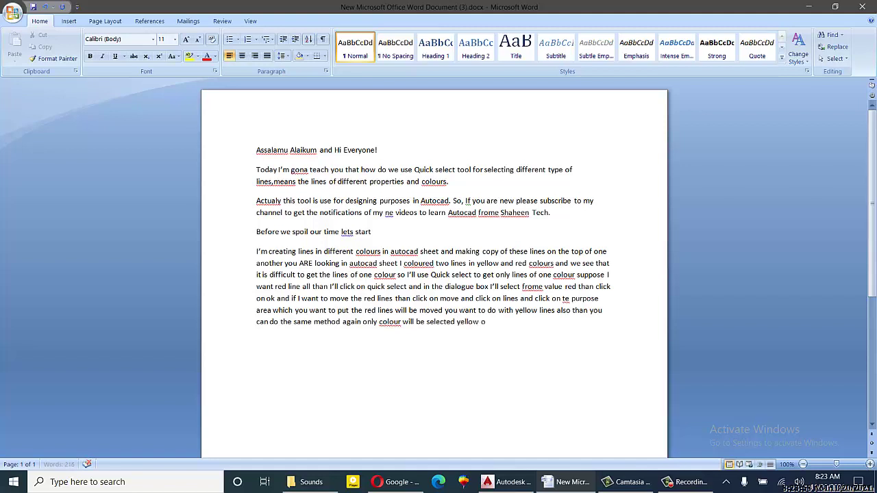
{"action": "type", "text": "one!"}
Switch to AutoCAD and use Quick Select to select all lines in the entire drawing whose color equals Yellow.
{"action": "left_click", "coordinate": [507, 481]}
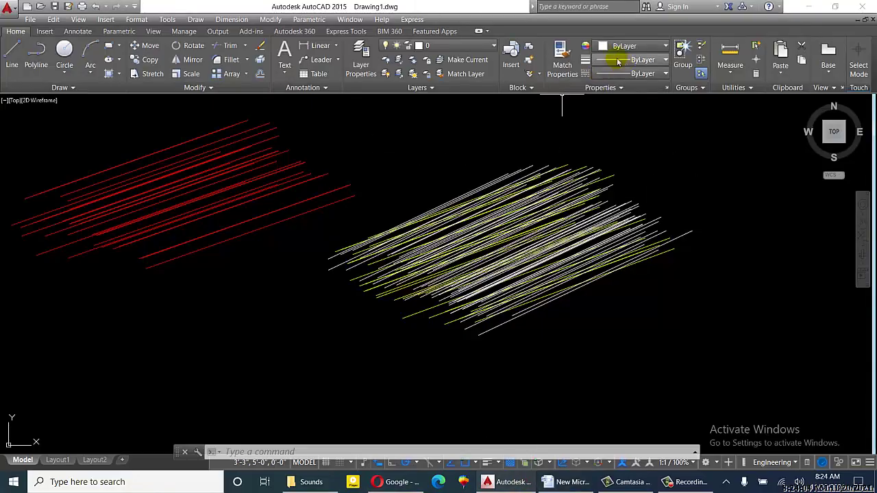
{"action": "left_click", "coordinate": [755, 46]}
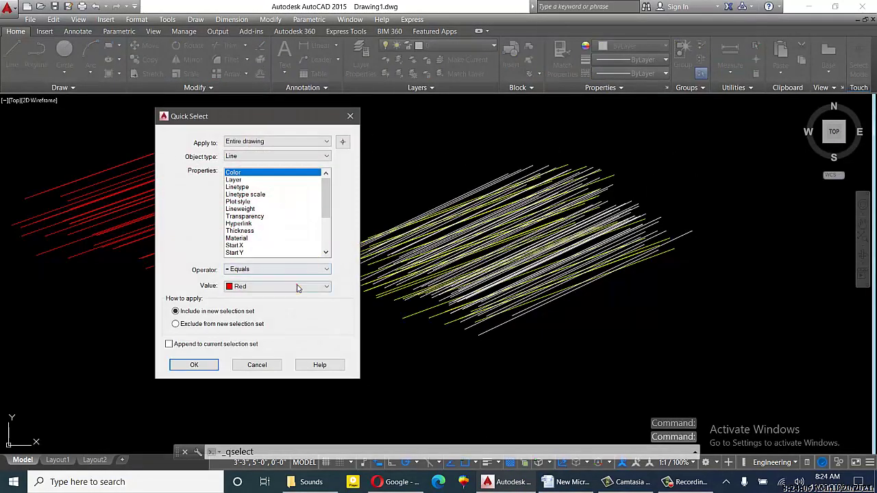
{"action": "left_click", "coordinate": [292, 286]}
{"action": "left_click", "coordinate": [272, 323]}
{"action": "left_click", "coordinate": [201, 366]}
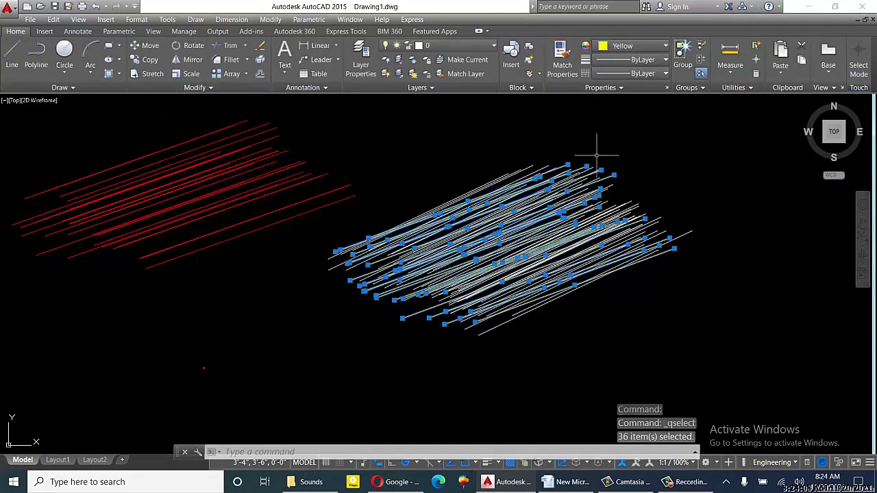
Move the selected yellow lines away from the white lines to the empty area below the red lines.
{"action": "left_click", "coordinate": [148, 45]}
{"action": "left_click", "coordinate": [611, 240]}
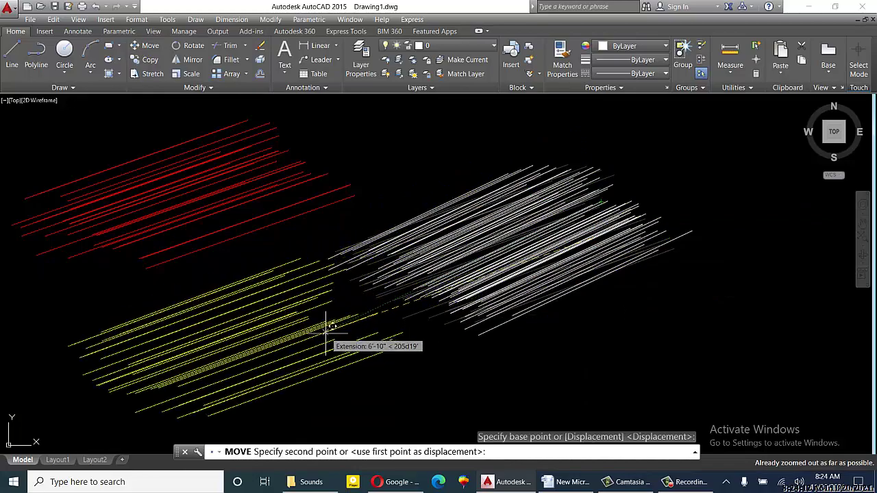
{"action": "left_click", "coordinate": [295, 316]}
Switch to Word and write the new paragraph "Hope you will understanded the this tool if you are than please comment below".
{"action": "left_click", "coordinate": [566, 481]}
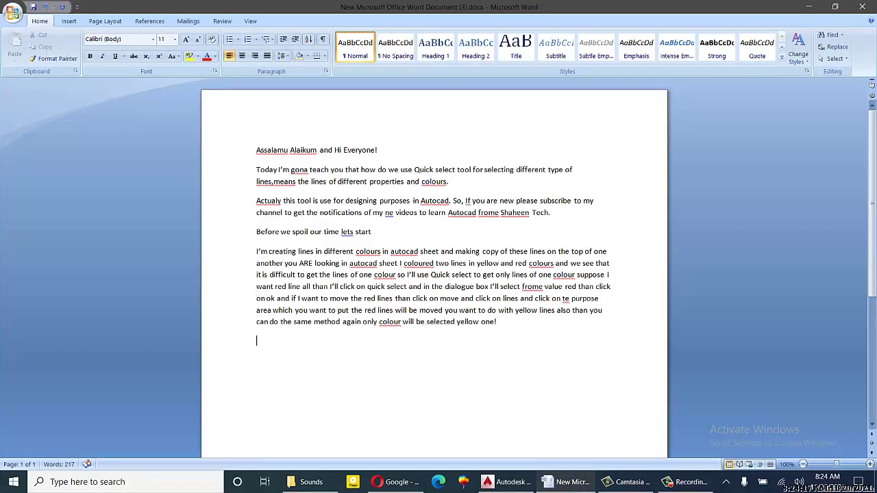
{"action": "type", "text": "Hope you will unde"}
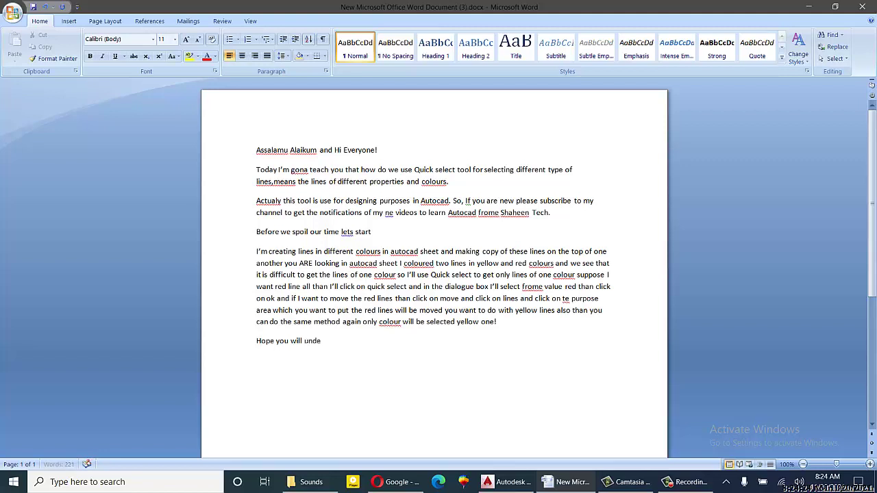
{"action": "type", "text": "rstanded the "}
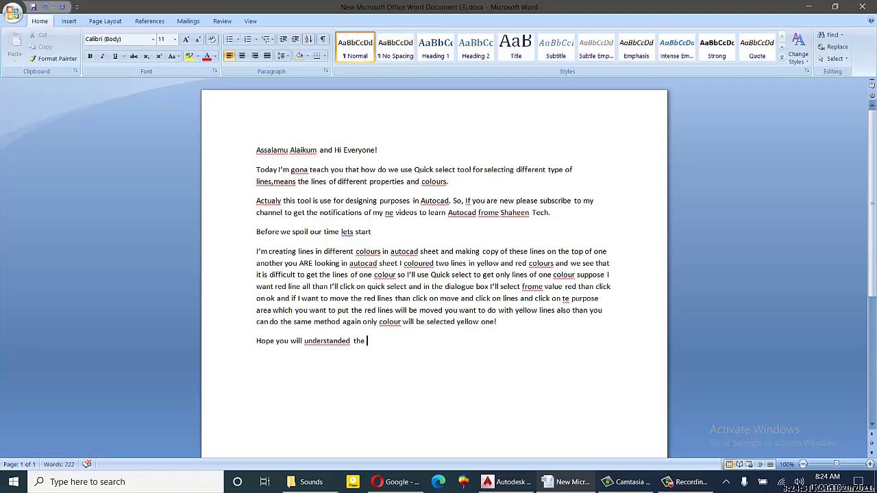
{"action": "type", "text": "this tool if you a"}
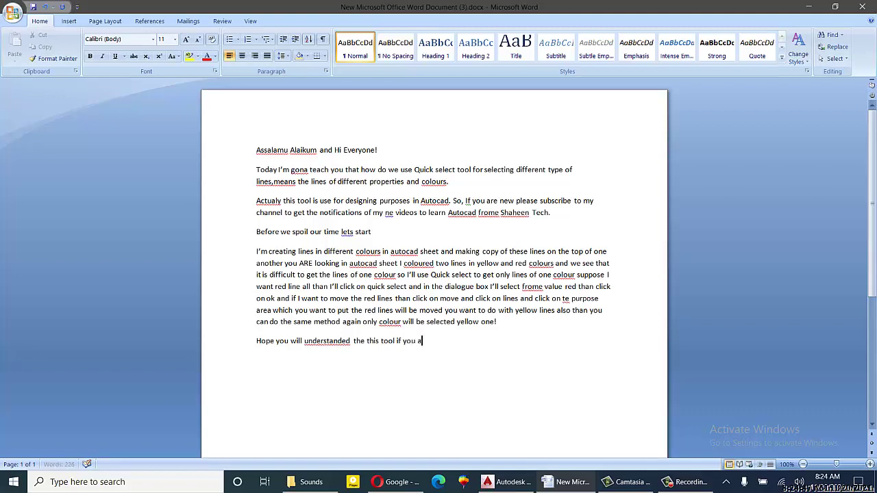
{"action": "type", "text": "re than please c"}
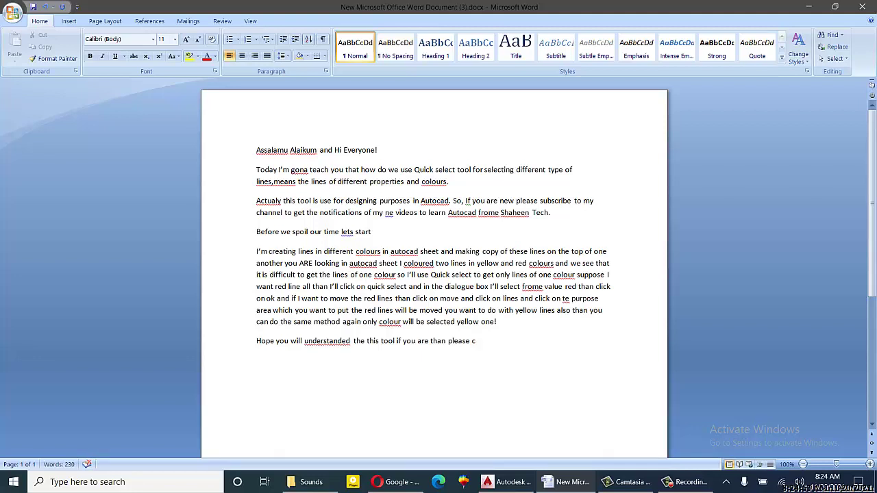
{"action": "type", "text": "omme"}
{"action": "type", "text": "nt"}
{"action": "type", "text": " bel"}
{"action": "type", "text": "low"}
{"action": "key", "text": "BackSpace"}
{"action": "key", "text": "BackSpace"}
{"action": "key", "text": "BackSpace"}
{"action": "key", "text": "BackSpace"}
{"action": "type", "text": "low"}
Add the closing line "Thanks for watching!" as a new paragraph below the comment request.
{"action": "key", "text": "Return"}
{"action": "type", "text": "Iha"}
{"action": "type", "text": "nk"}
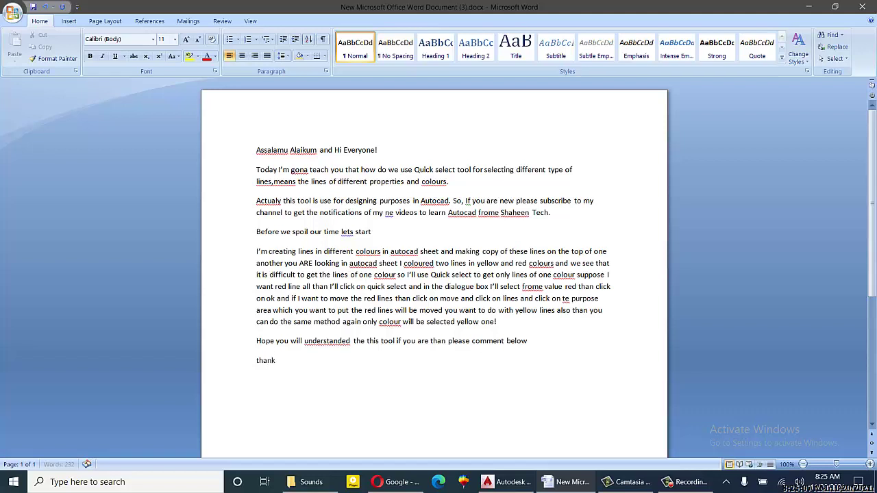
{"action": "type", "text": "s for wa"}
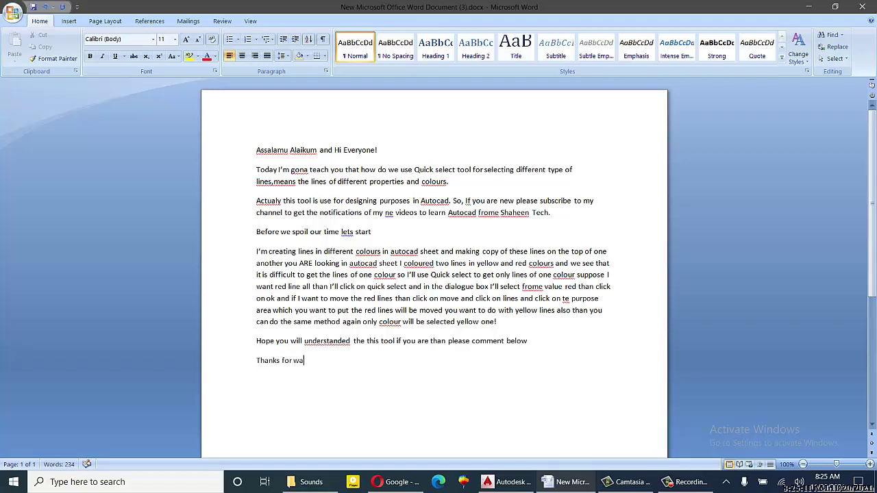
{"action": "type", "text": "tchin"}
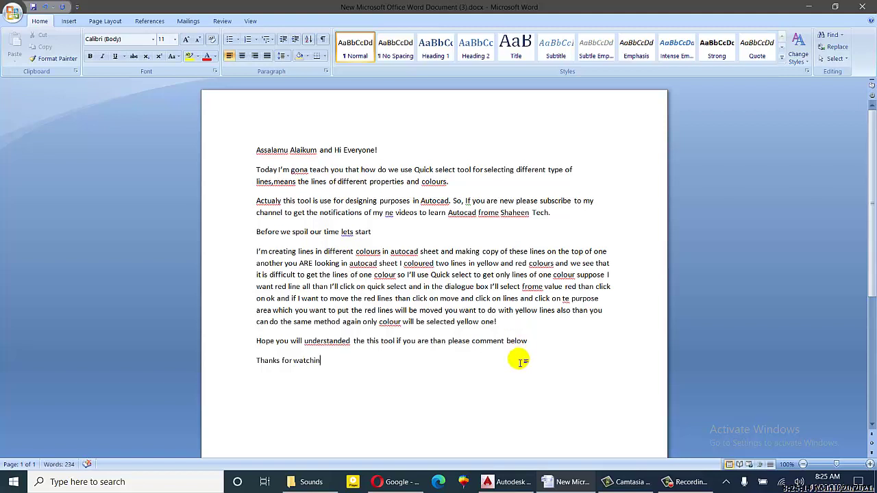
{"action": "type", "text": "g"}
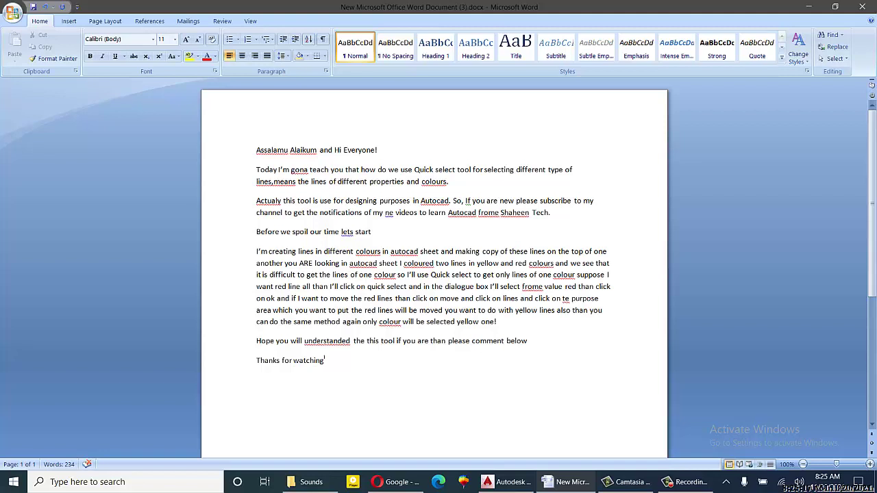
{"action": "type", "text": "!"}
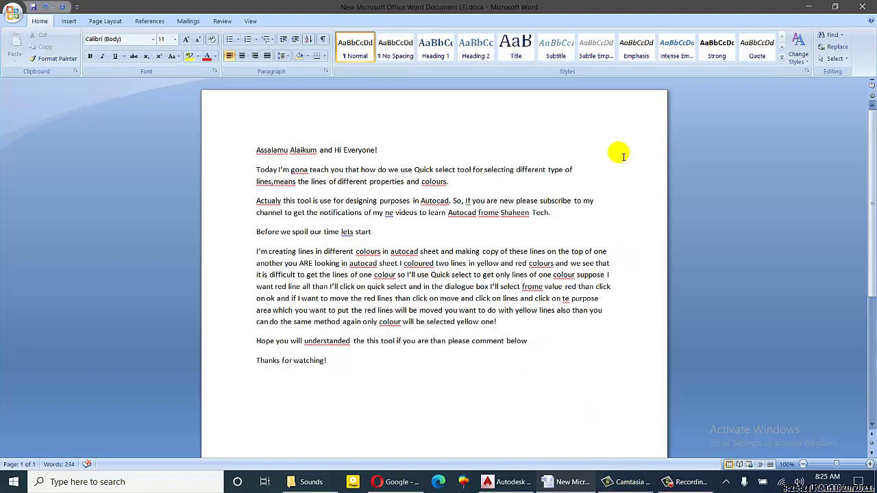
{"action": "left_click", "coordinate": [809, 7]}
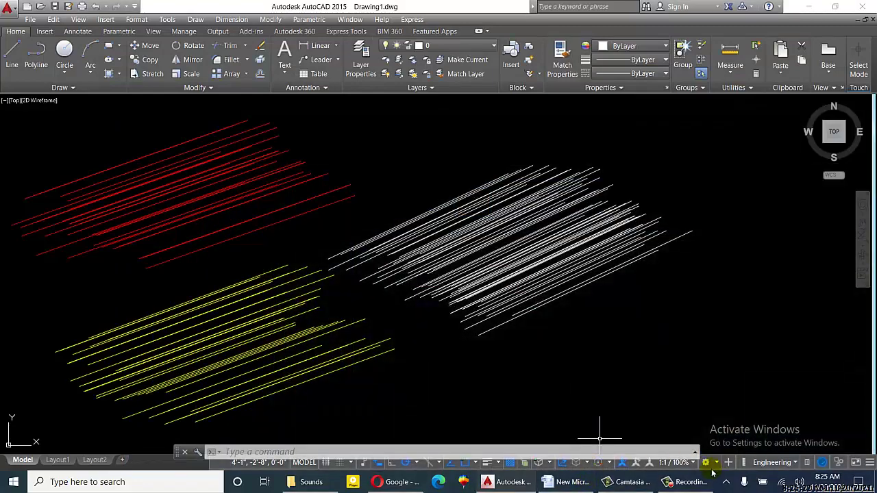
{"action": "left_click", "coordinate": [679, 481]}
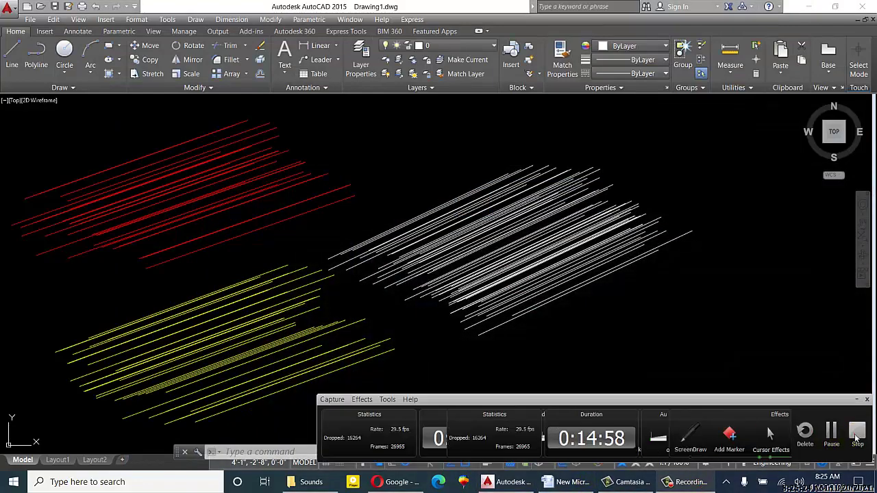